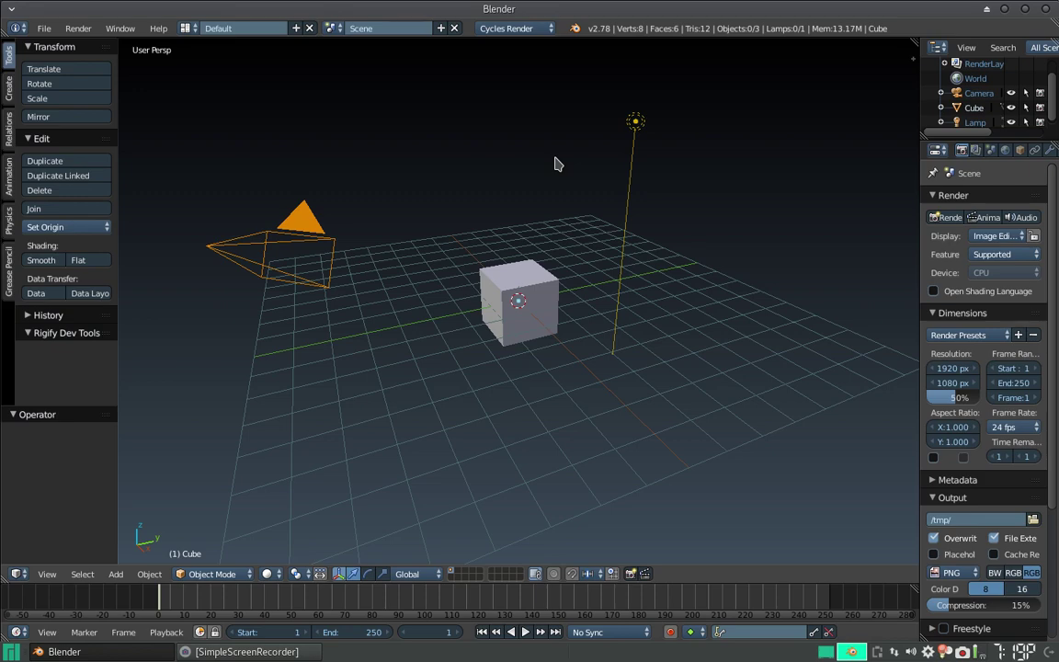
# - Switch to the Compositing layout to show the cube's Diffuse BSDF material nodes
pyautogui.hotkey('ctrl', 'Left')
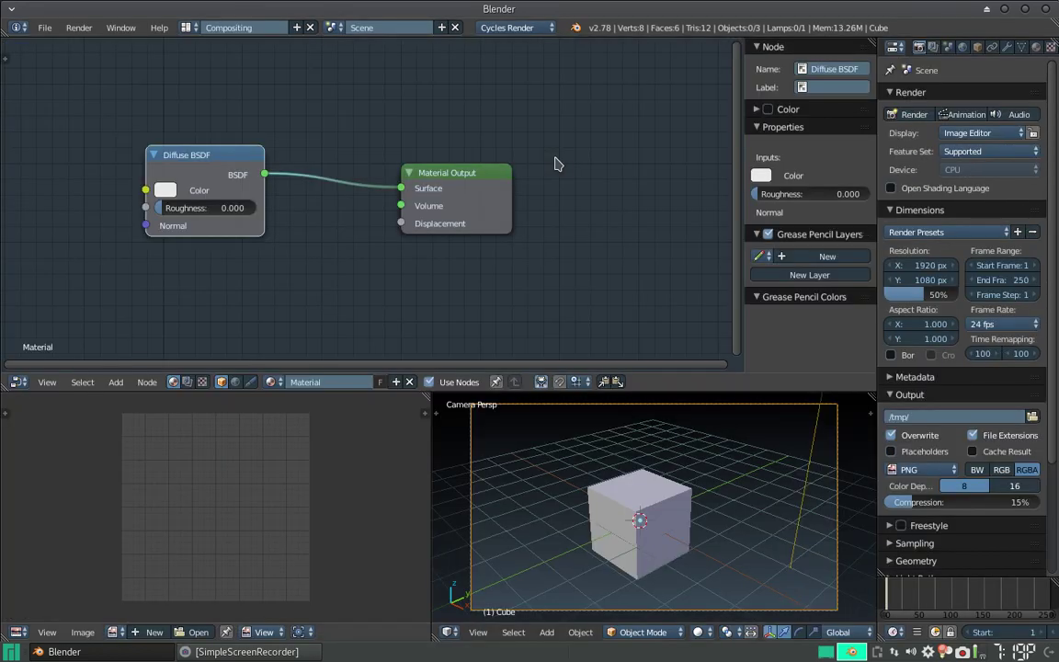
# - Frame the node tree and reposition the Diffuse BSDF node to make room
pyautogui.scroll(-1, 521, 221)
pyautogui.scroll(-1, 487, 234)
pyautogui.scroll(-1, 451, 258)
pyautogui.scroll(1, 431, 270)
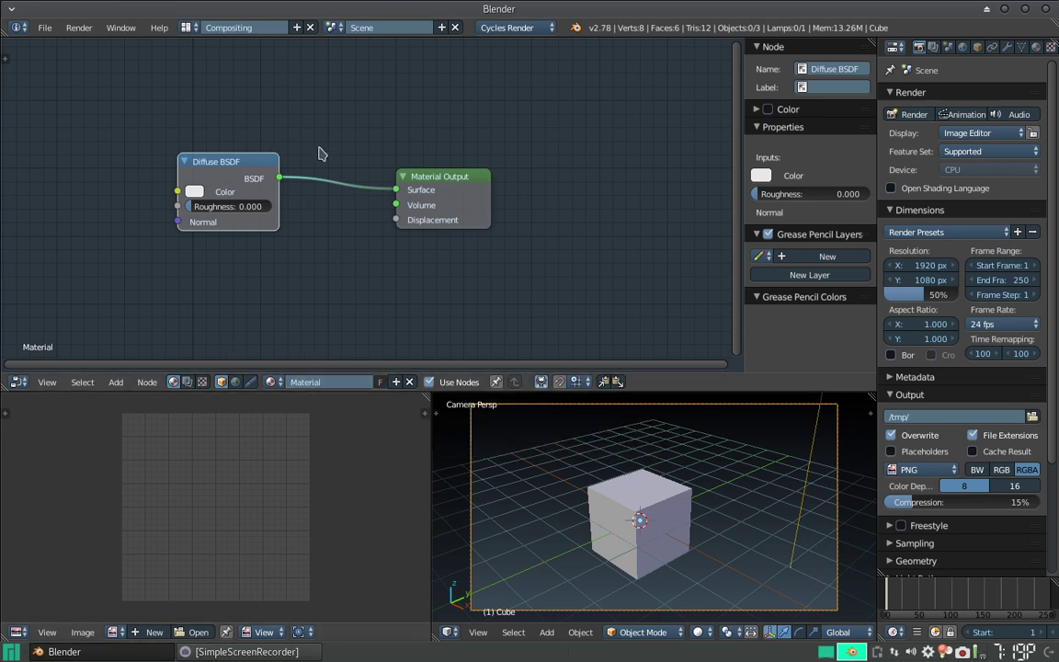
pyautogui.scroll(-2, 340, 162)
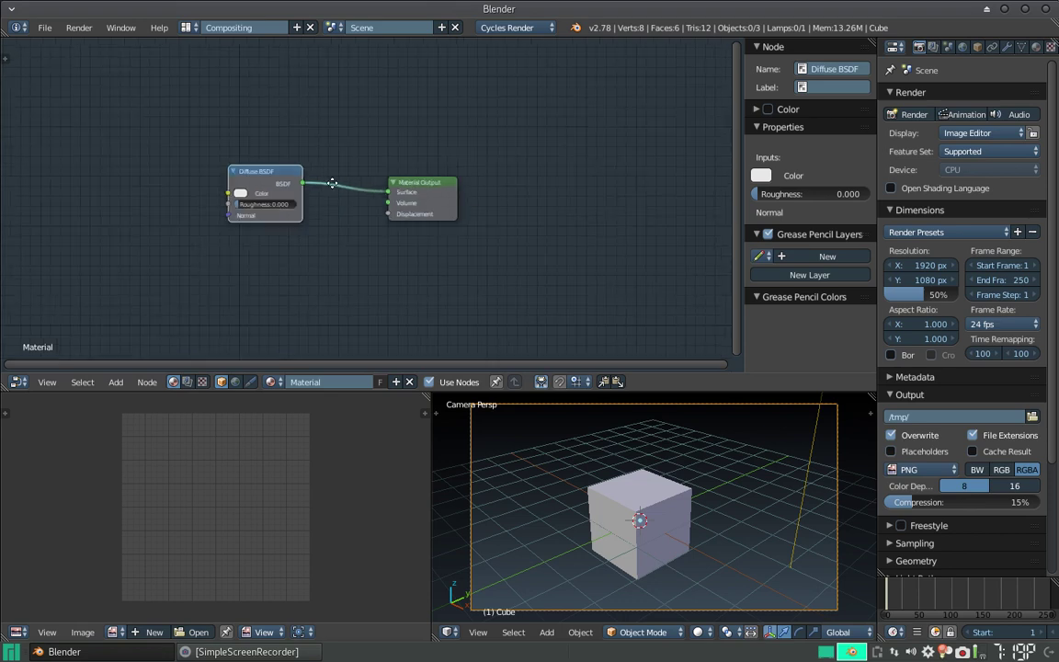
pyautogui.moveTo(308, 169); pyautogui.dragTo(398, 184, button='middle')
pyautogui.scroll(2, 397, 186)
pyautogui.moveTo(333, 168); pyautogui.dragTo(208, 124)
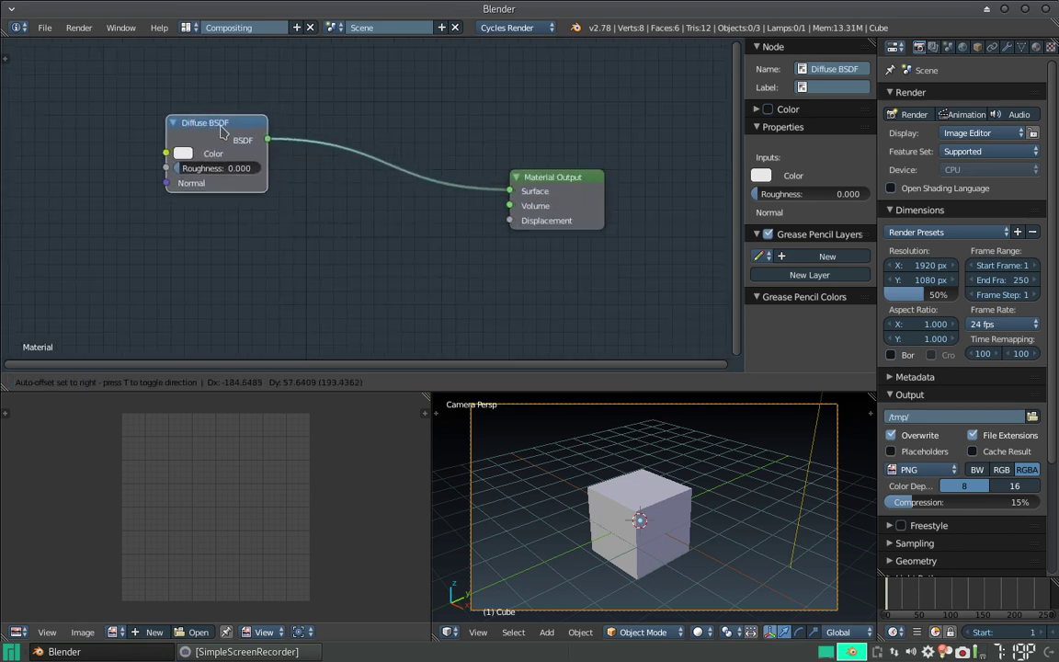
pyautogui.scroll(-1, 208, 124)
pyautogui.moveTo(275, 179); pyautogui.dragTo(350, 213, button='middle')
pyautogui.scroll(-1, 308, 230)
# - Insert a Mix Shader on the Diffuse–Output link and connect a new Glossy BSDF to it
pyautogui.hotkey('shift', 'a')
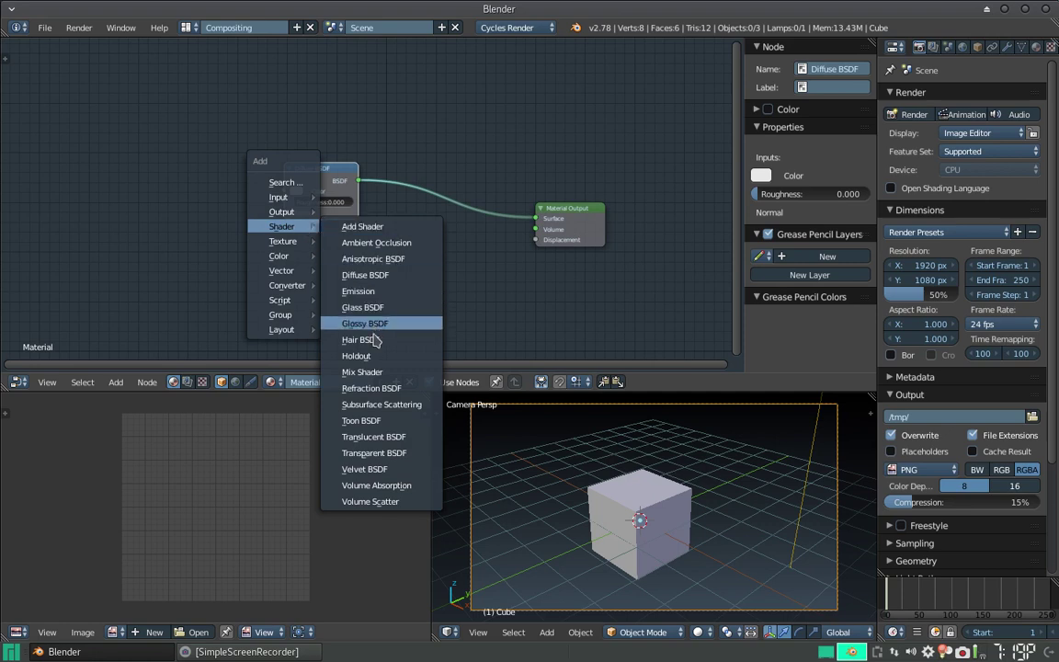
pyautogui.click(363, 373)
pyautogui.click(421, 204)
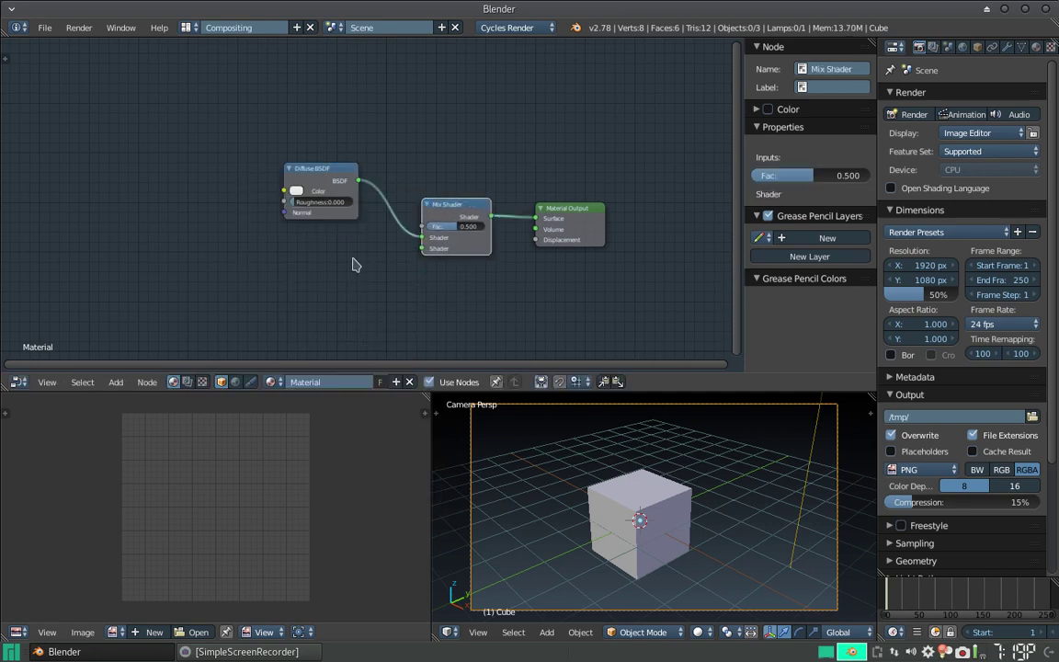
pyautogui.hotkey('shift', 'a')
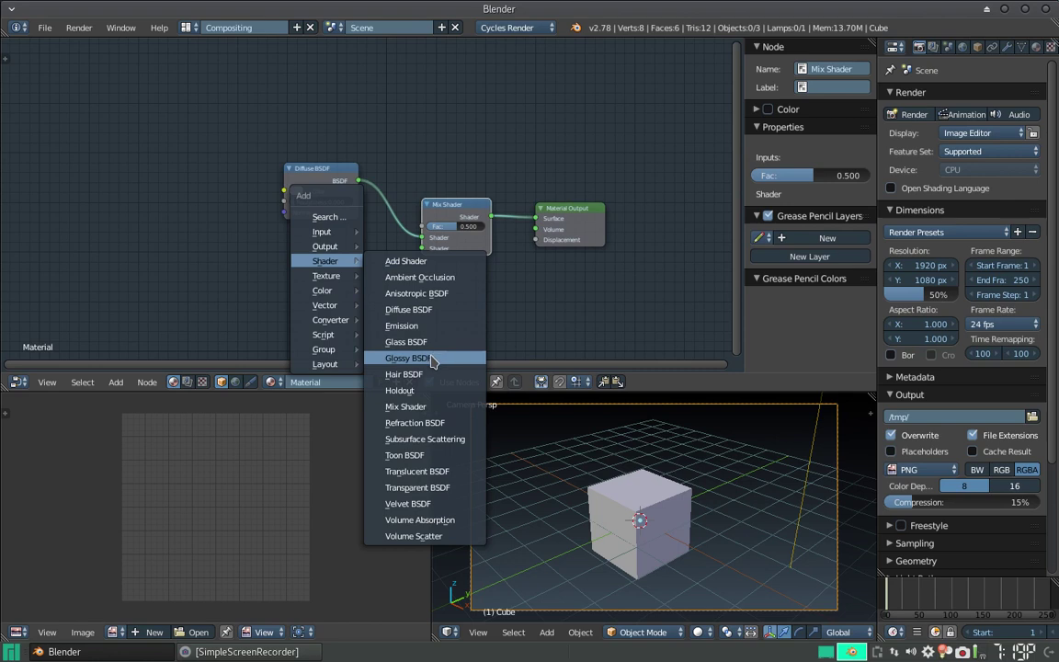
pyautogui.click(428, 358)
pyautogui.click(257, 219)
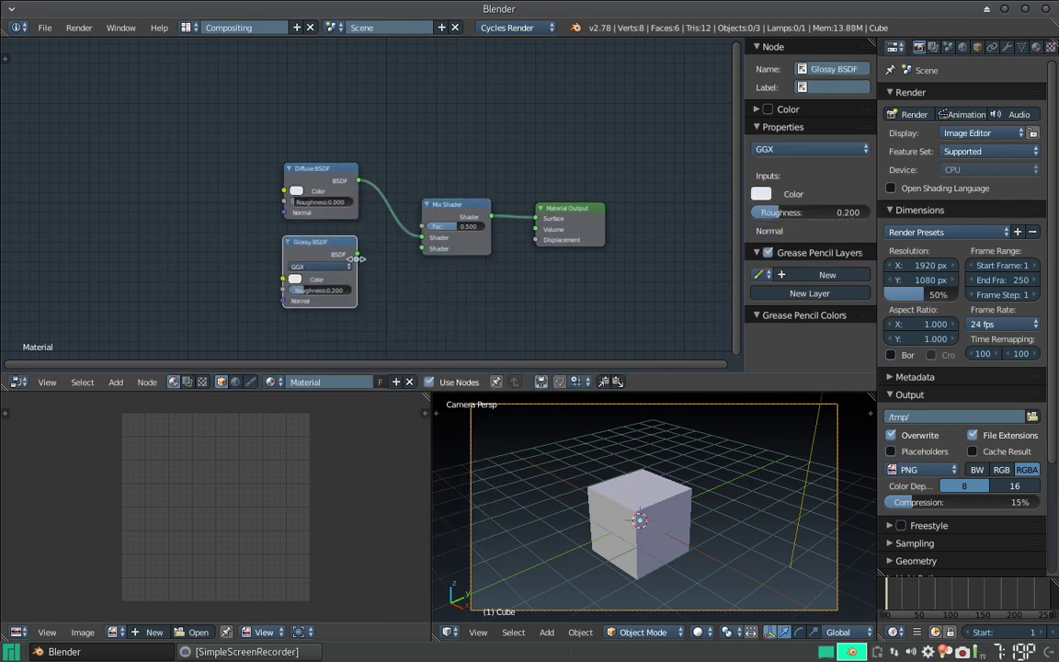
pyautogui.moveTo(359, 257); pyautogui.dragTo(421, 249)
# - Add a Fresnel node and feed its Fac into the Mix Shader's Fac
pyautogui.hotkey('shift', 'a')
pyautogui.moveTo(361, 227)
pyautogui.click(411, 259)
pyautogui.click(339, 93)
pyautogui.moveTo(357, 106); pyautogui.dragTo(422, 226)
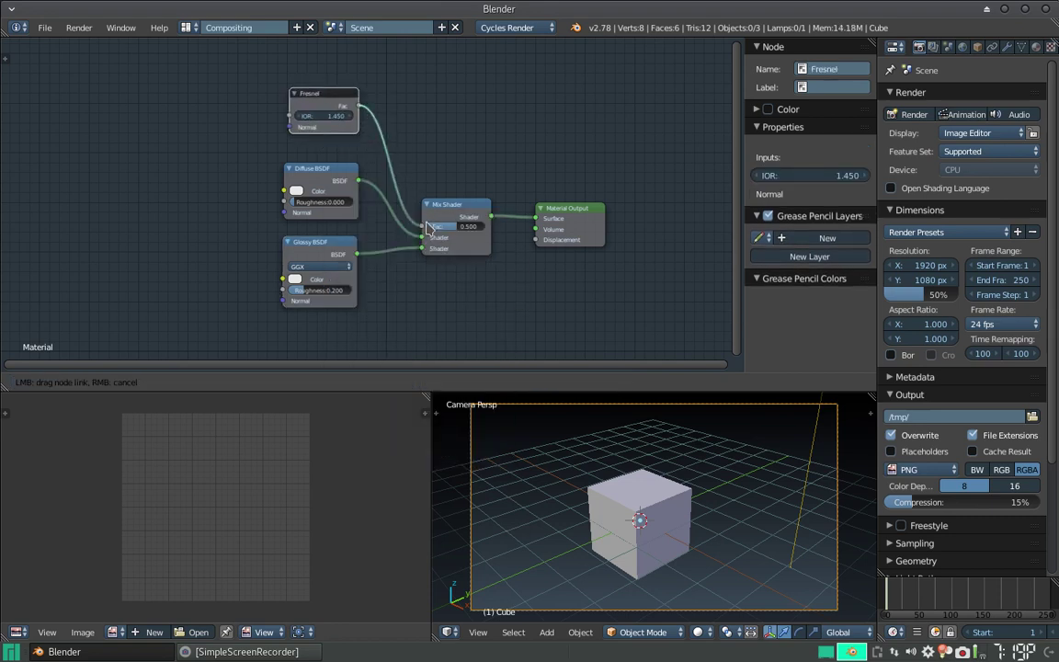
pyautogui.scroll(-2, 465, 208)
pyautogui.scroll(1, 496, 249)
pyautogui.scroll(1, 524, 283)
pyautogui.click(701, 631)
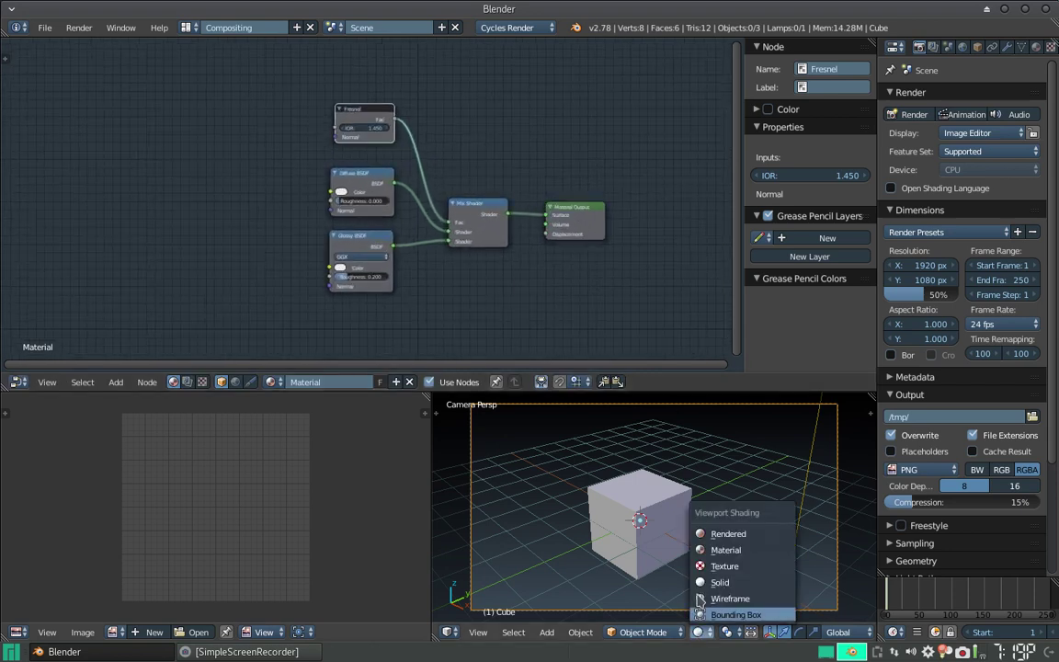
# - Preview the cube in Rendered shading, then return the viewport to Texture shading
pyautogui.click(723, 533)
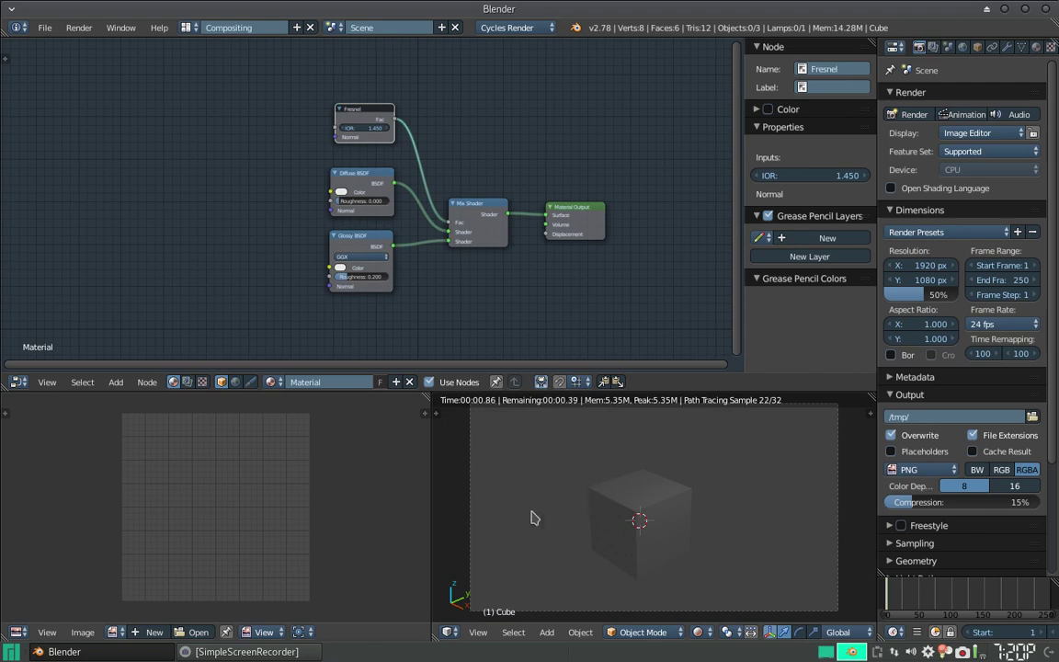
pyautogui.scroll(-3, 610, 548)
pyautogui.scroll(-2, 616, 519)
pyautogui.scroll(-3, 616, 520)
pyautogui.scroll(-2, 616, 515)
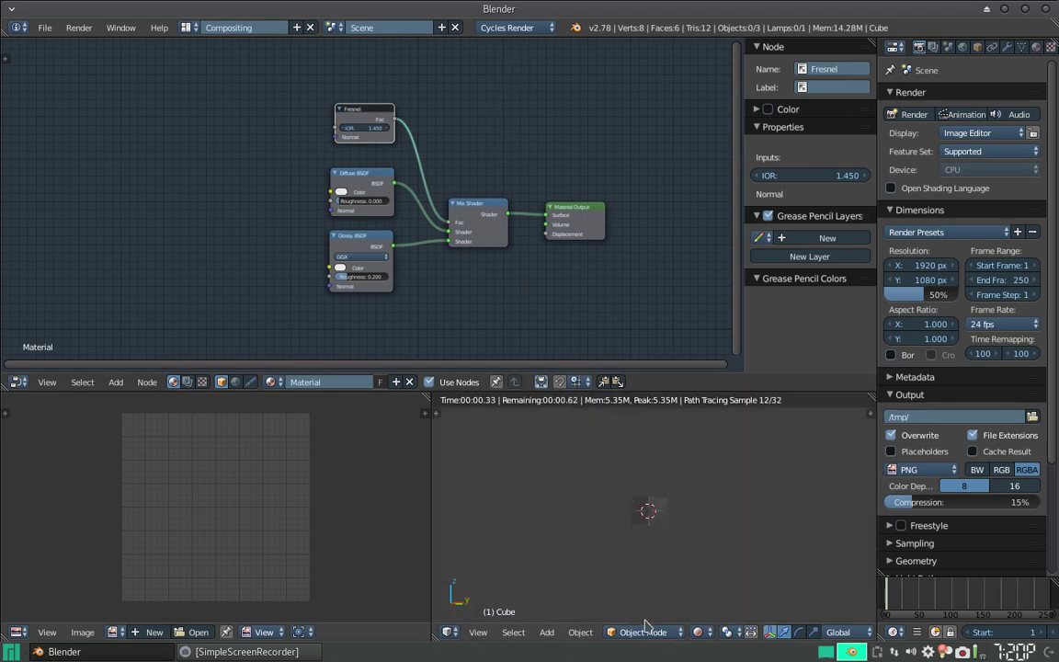
pyautogui.click(697, 631)
pyautogui.click(726, 497)
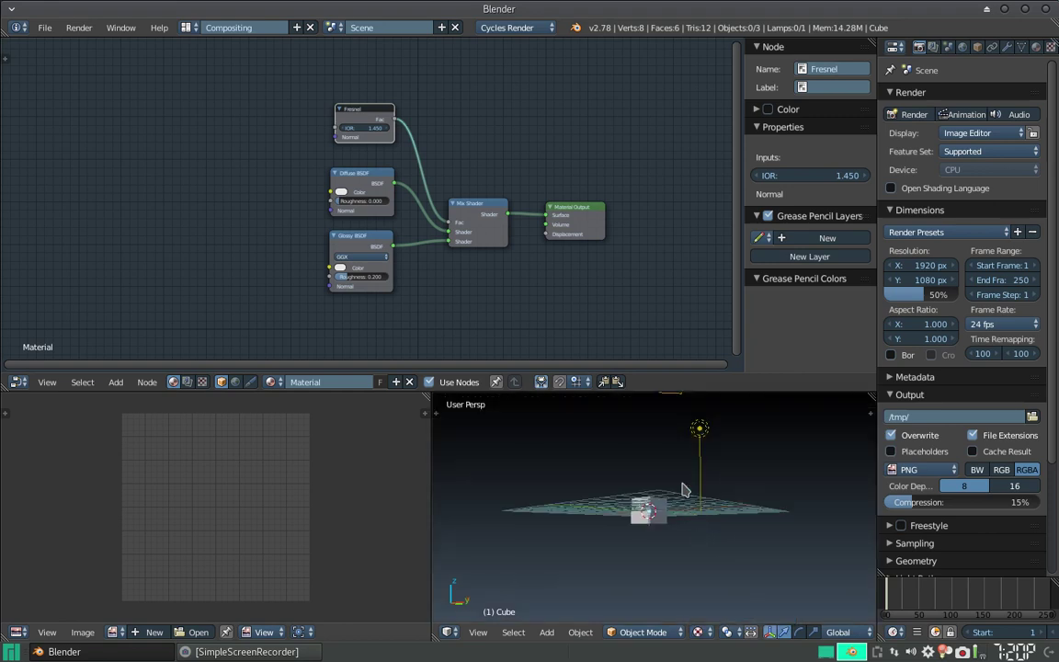
# - Make the lamp a Sun lamp, restore Rendered shading and select the cube
pyautogui.rightClick(698, 432)
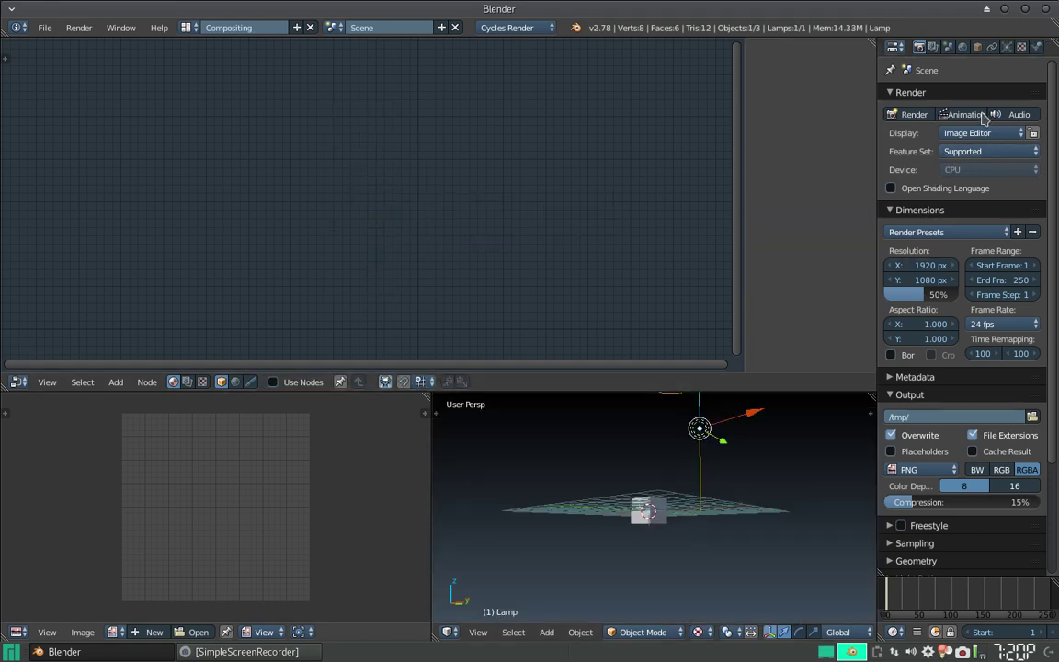
pyautogui.click(1008, 47)
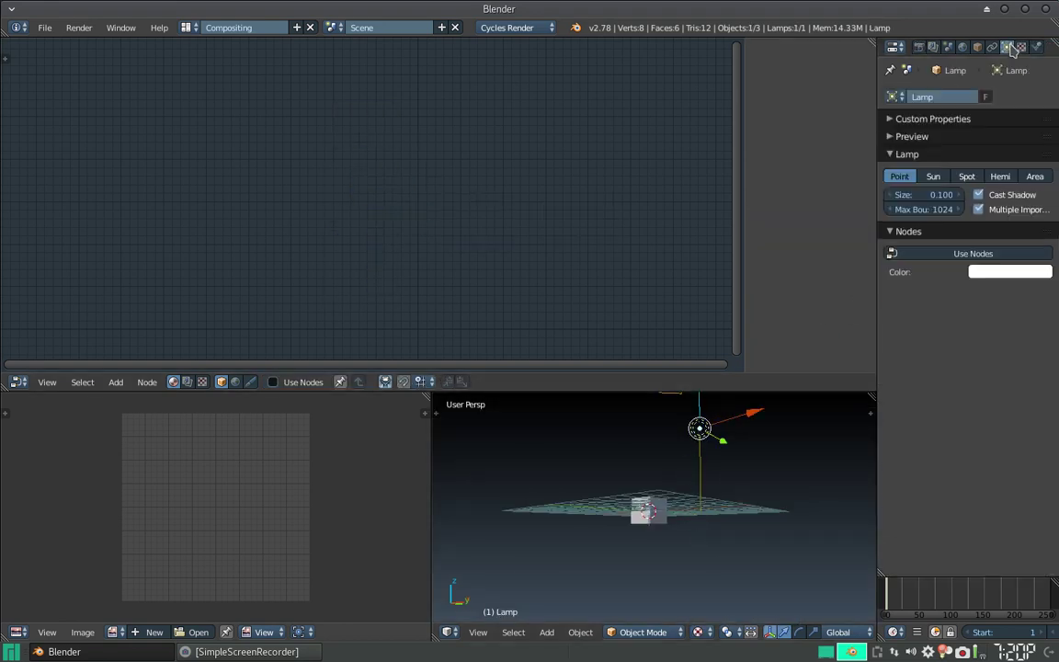
pyautogui.click(938, 176)
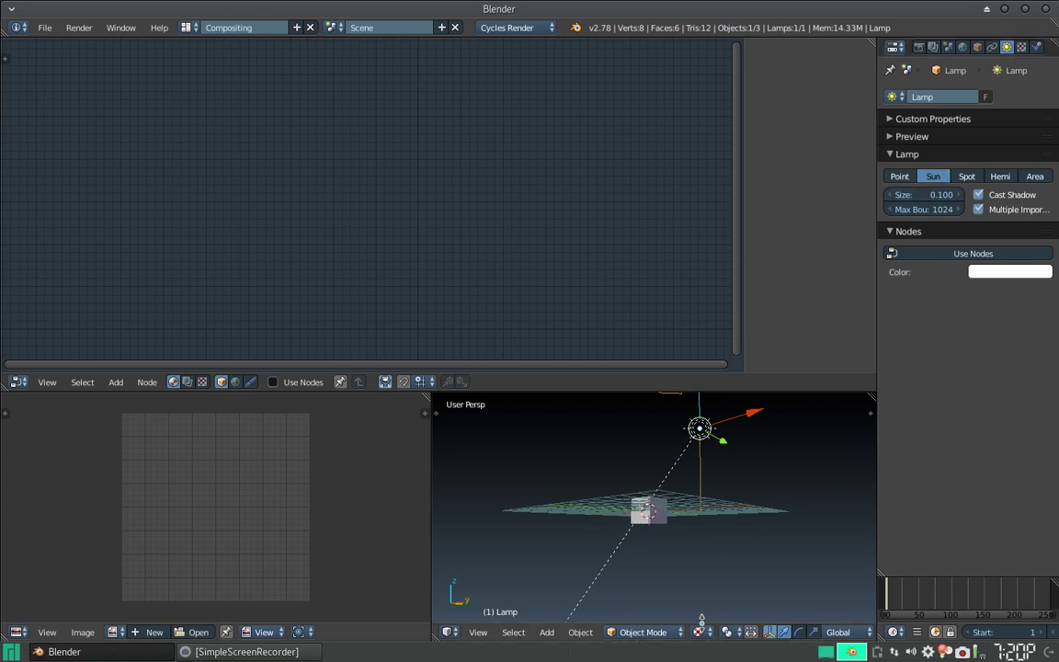
pyautogui.click(697, 631)
pyautogui.click(722, 534)
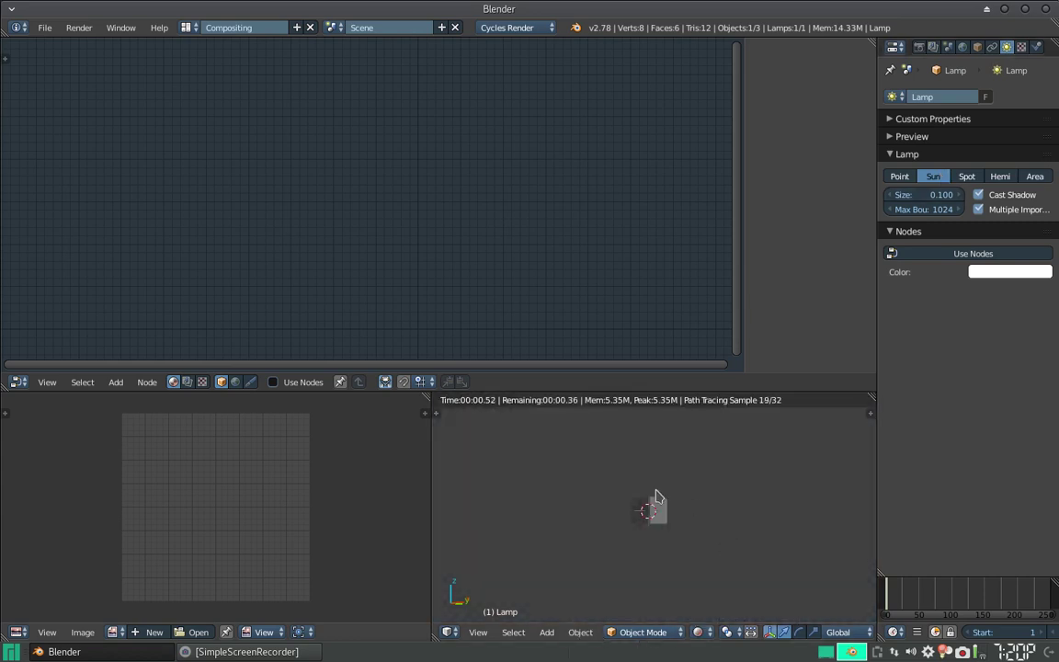
pyautogui.scroll(5, 648, 514)
pyautogui.scroll(3, 634, 505)
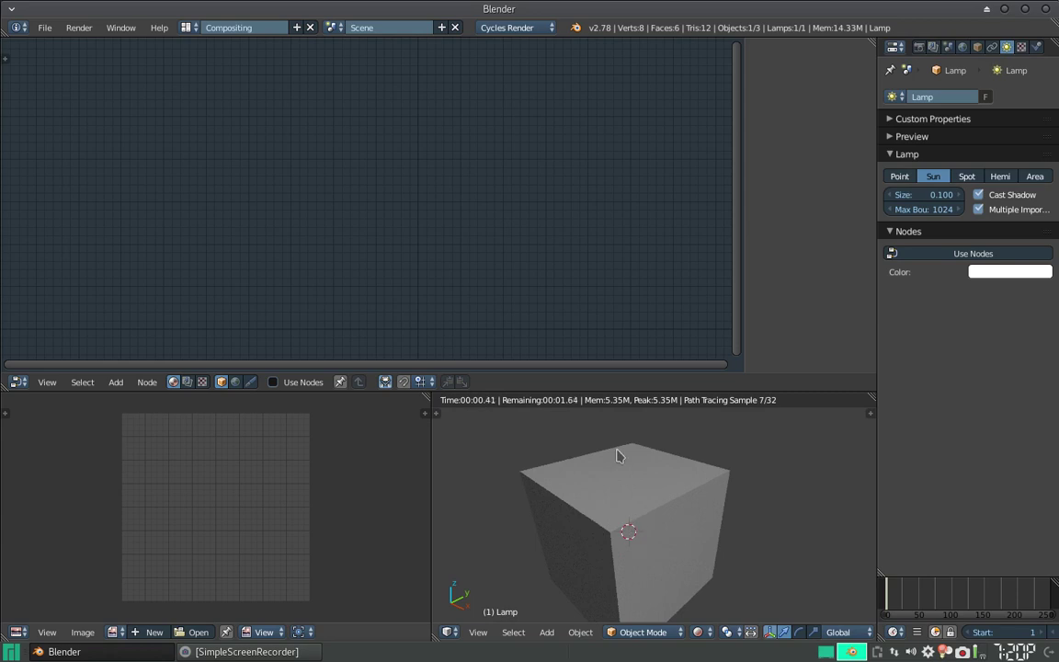
pyautogui.rightClick(618, 520)
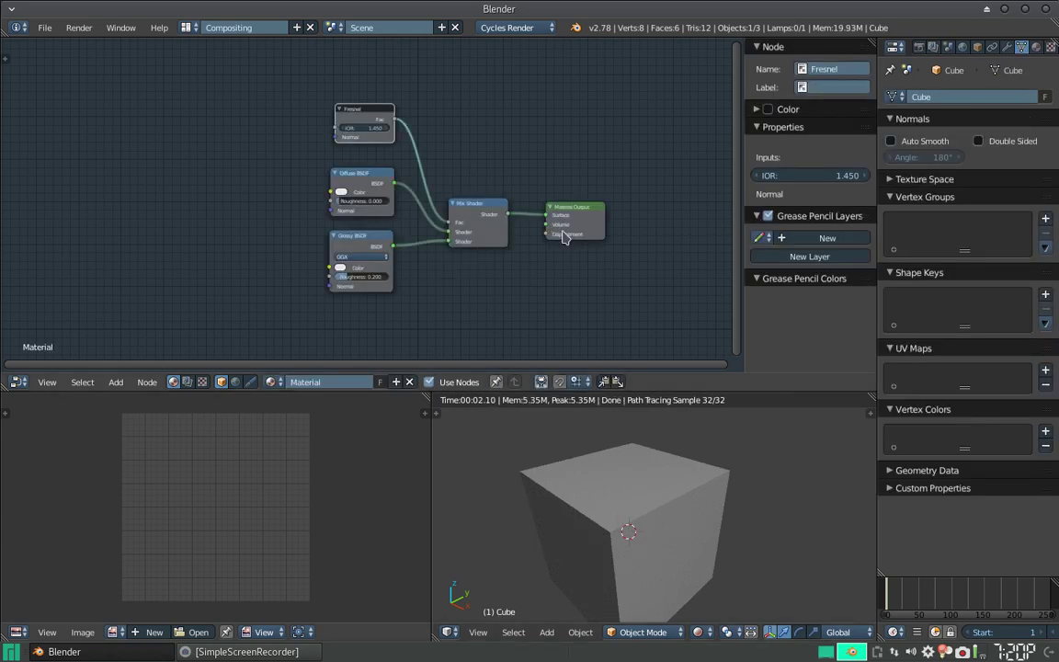
# - Set Glossy BSDF roughness to 0.000 and Fresnel IOR to 0.950, then orbit the cube
pyautogui.scroll(2, 451, 191)
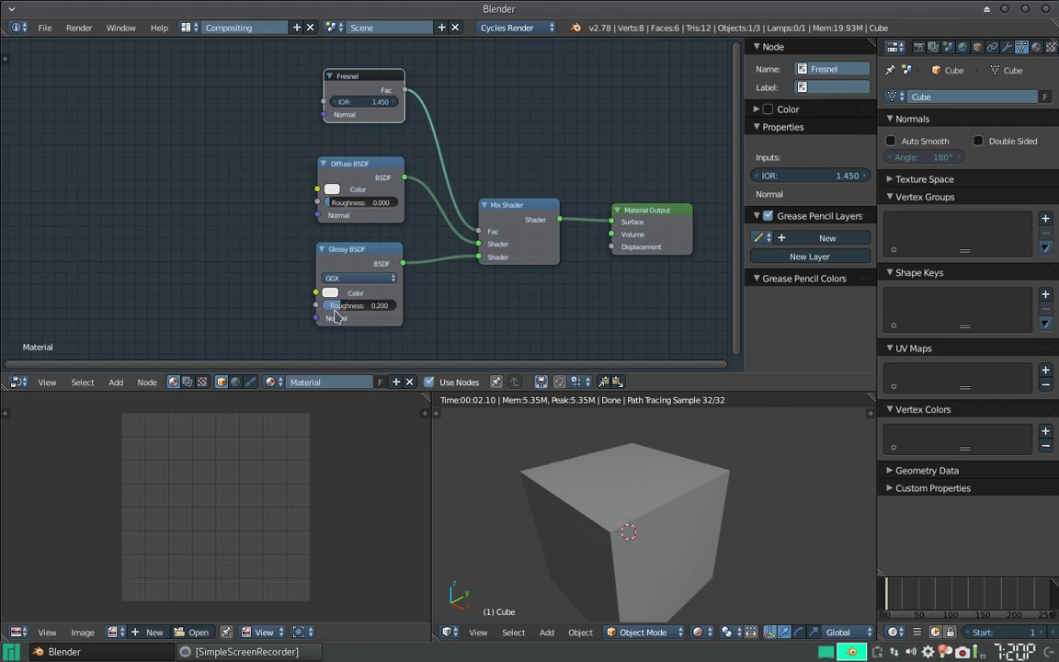
pyautogui.moveTo(347, 310)
pyautogui.mouseDown()
pyautogui.moveTo(404, 309)
pyautogui.moveTo(348, 310)
pyautogui.mouseUp()
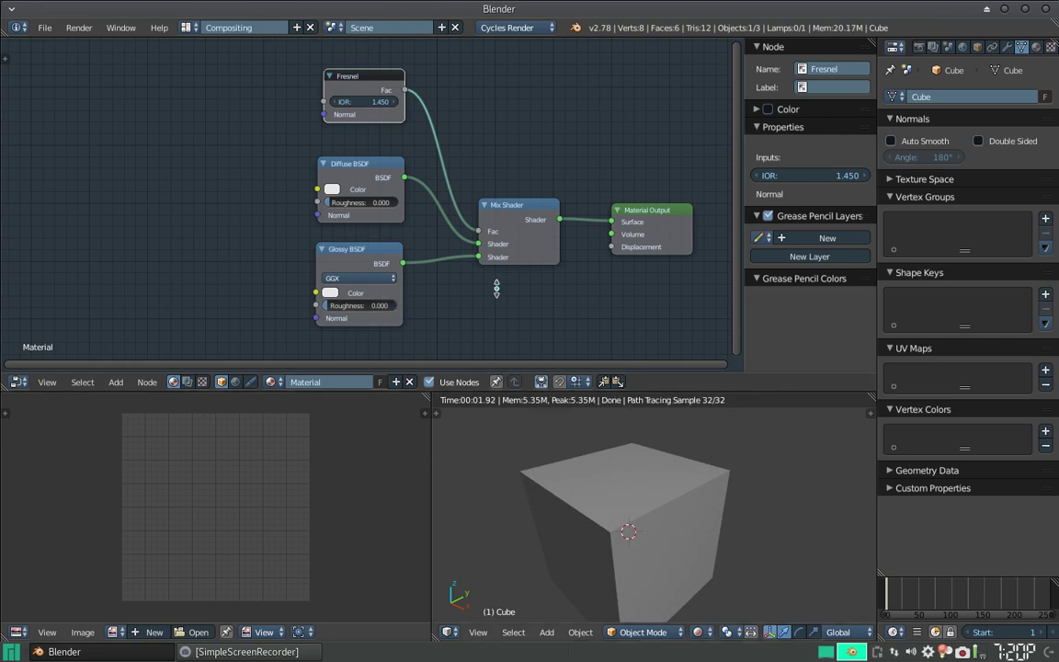
pyautogui.click(336, 101)
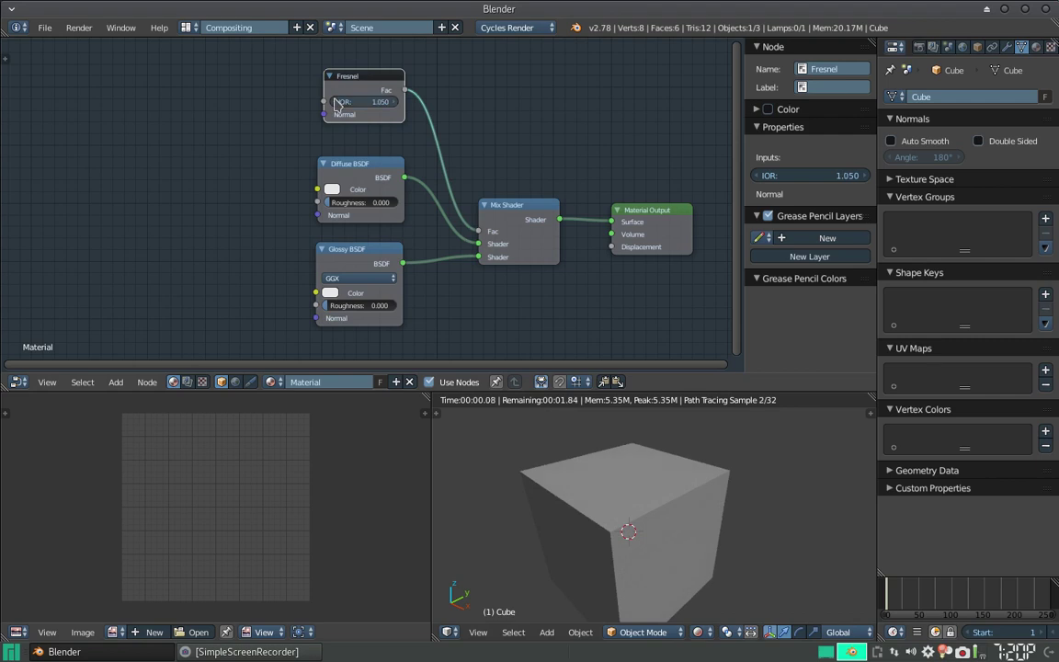
pyautogui.click(336, 101)
pyautogui.click(337, 101)
pyautogui.click(336, 102)
pyautogui.click(390, 102)
pyautogui.click(390, 102)
pyautogui.moveTo(616, 475)
pyautogui.mouseDown(button='middle')
pyautogui.moveTo(635, 515)
pyautogui.moveTo(644, 487)
pyautogui.mouseUp(button='middle')
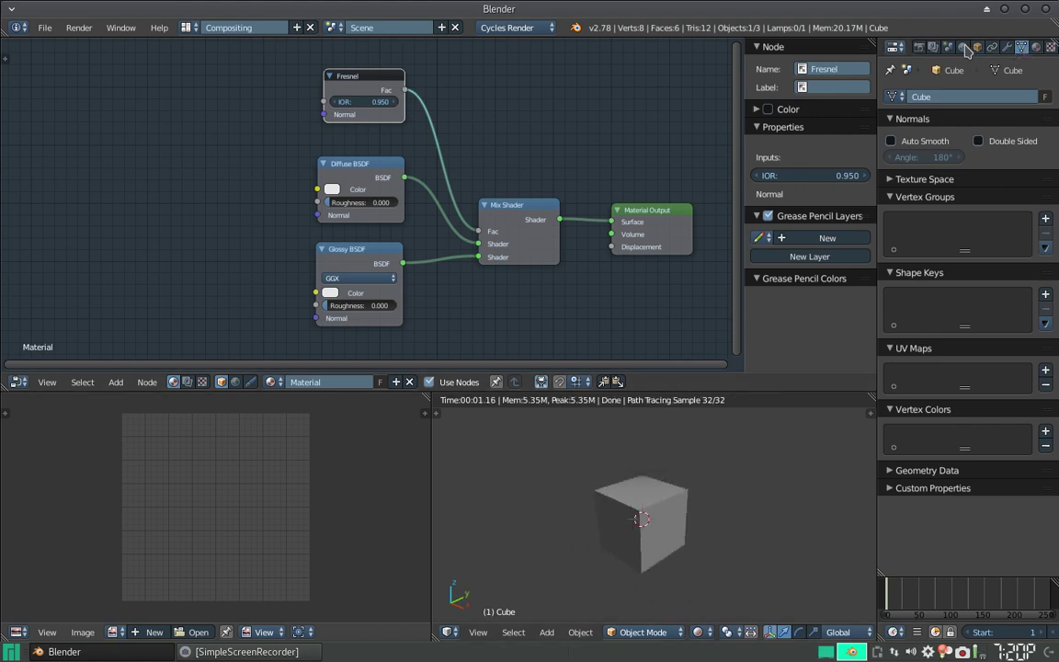
# - Brighten the World colour and tint it light beige for the background
pyautogui.click(963, 48)
pyautogui.click(997, 194)
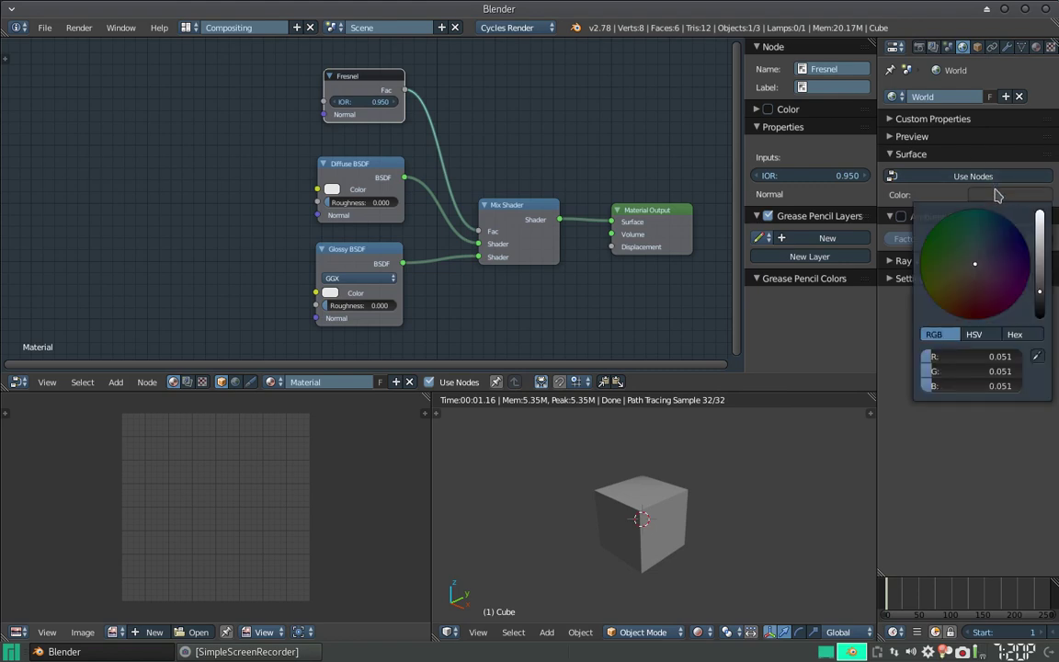
pyautogui.click(1041, 252)
pyautogui.moveTo(1000, 265); pyautogui.dragTo(968, 281)
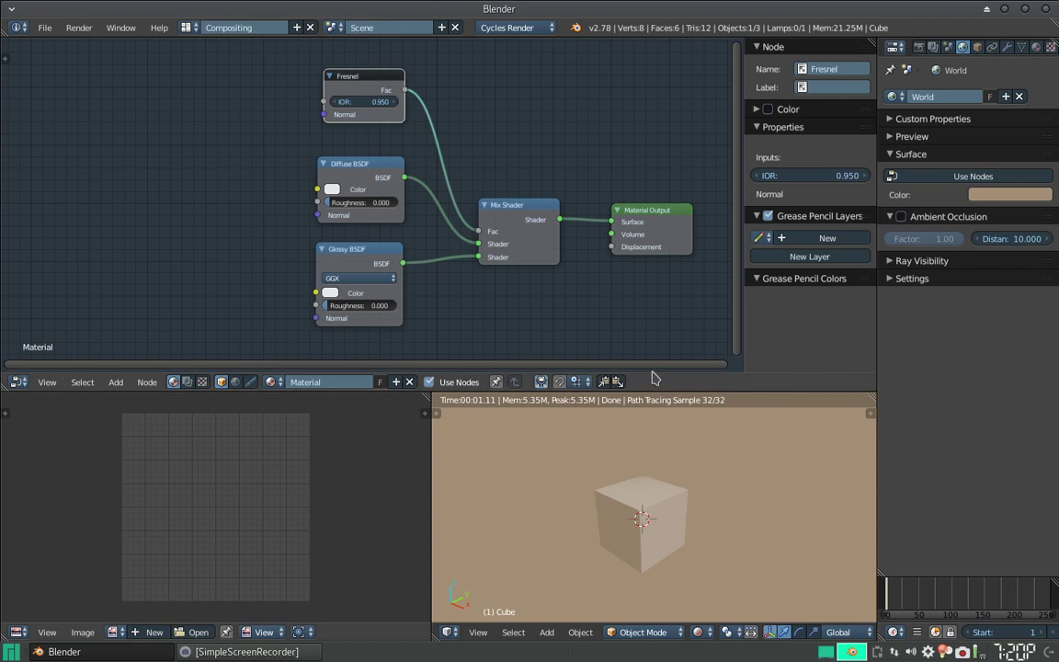
pyautogui.moveTo(602, 437)
pyautogui.mouseDown(button='middle')
pyautogui.moveTo(626, 480)
pyautogui.moveTo(652, 495)
pyautogui.mouseUp(button='middle')
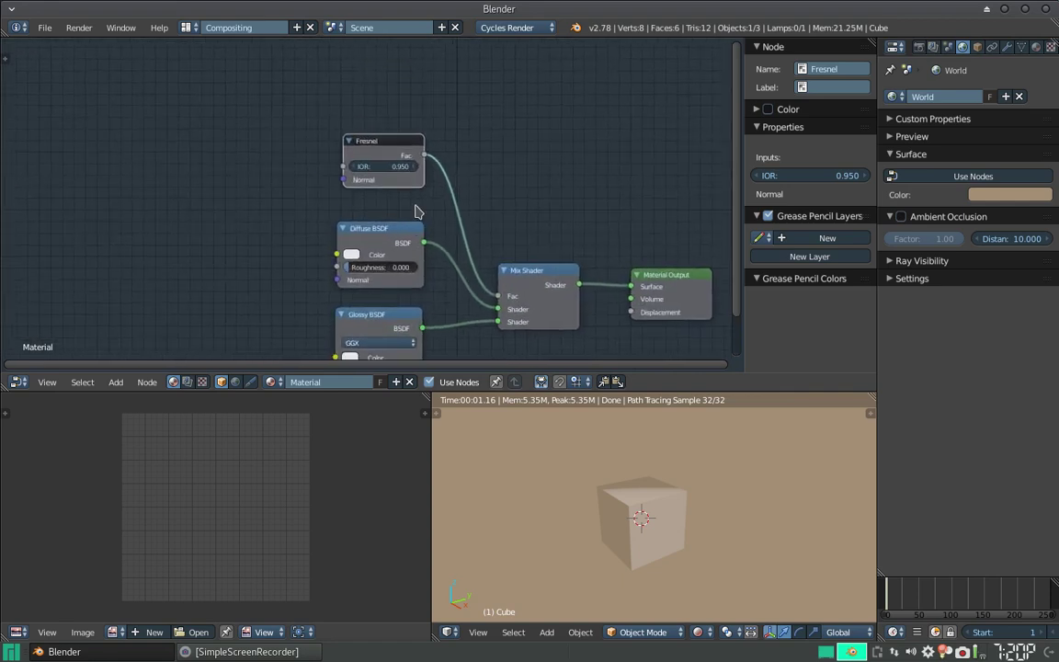
# - Nudge Material Output right, box-select all material nodes and group them with Ctrl+G
pyautogui.scroll(-2, 417, 207)
pyautogui.scroll(1, 432, 196)
pyautogui.scroll(1, 440, 194)
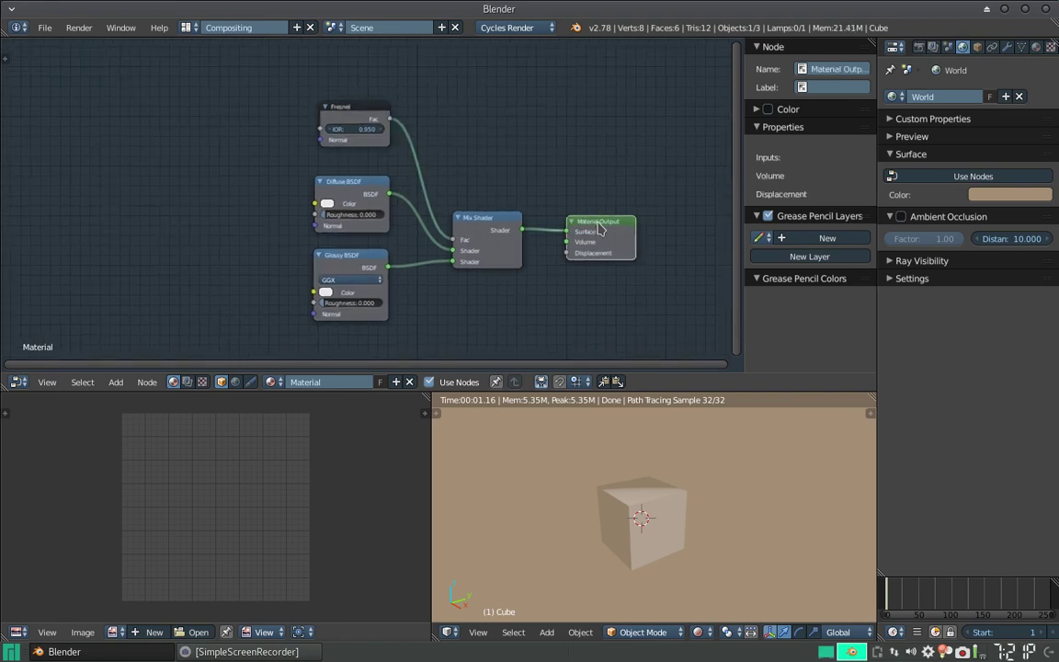
pyautogui.moveTo(596, 222); pyautogui.dragTo(635, 223)
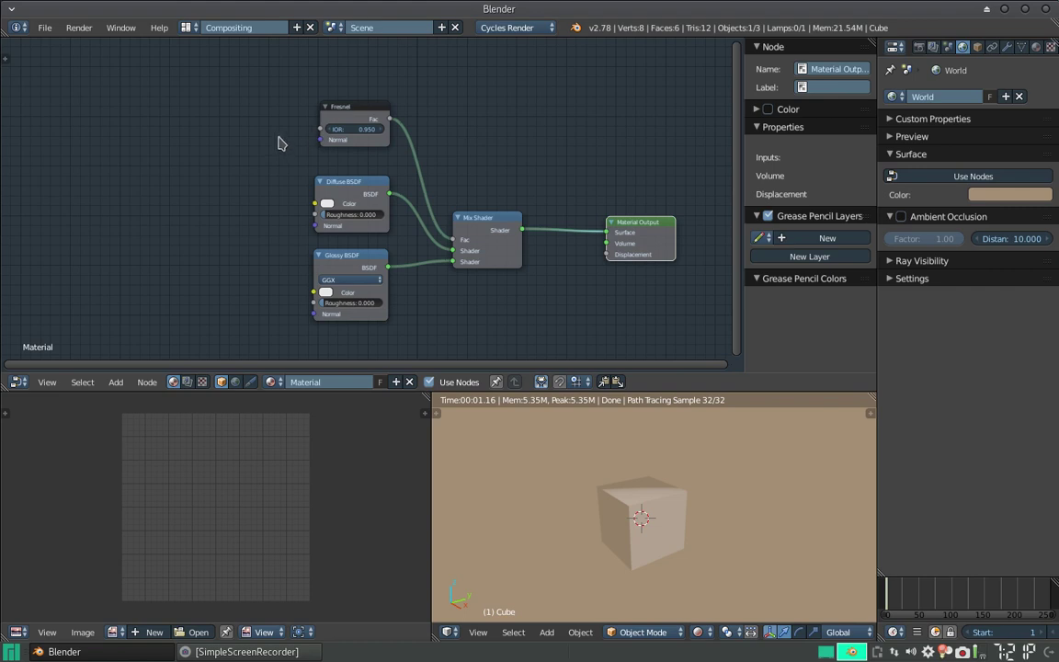
pyautogui.moveTo(266, 81); pyautogui.dragTo(570, 350)
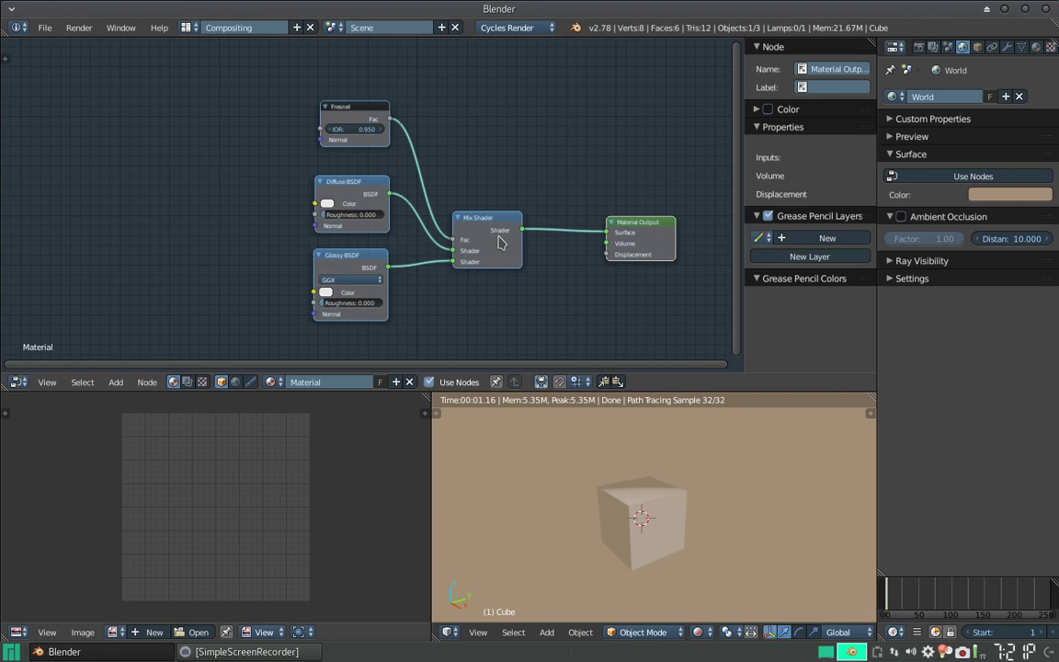
pyautogui.hotkey('ctrl', 'g')
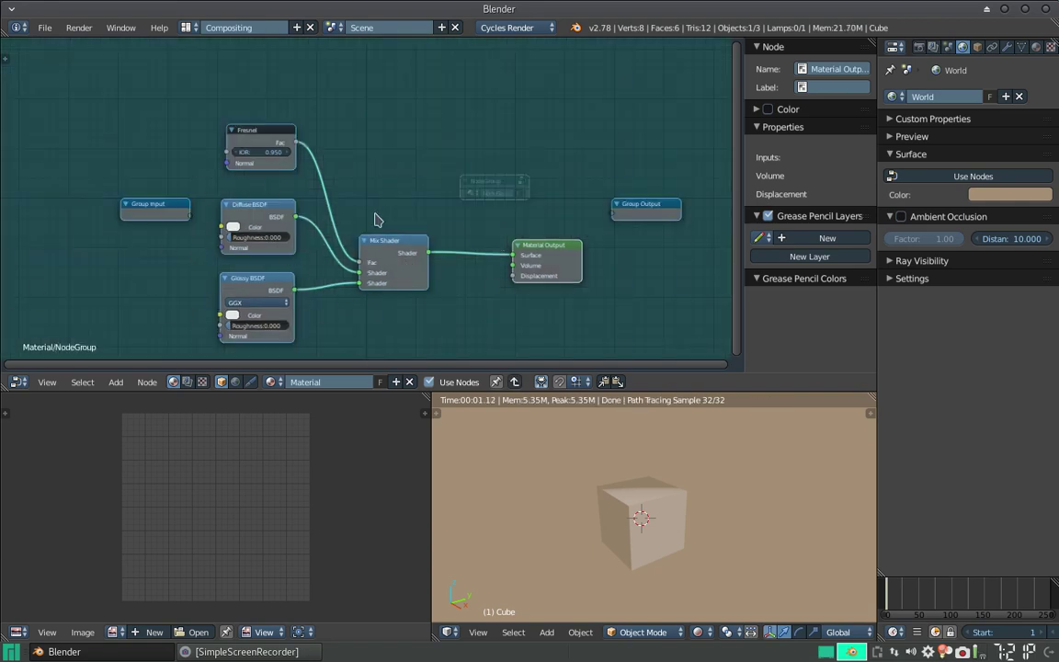
# - Move the Group Input node up-left of the group's nodes and enable World Use Nodes
pyautogui.moveTo(356, 269); pyautogui.dragTo(380, 223, button='middle')
pyautogui.scroll(2, 344, 210)
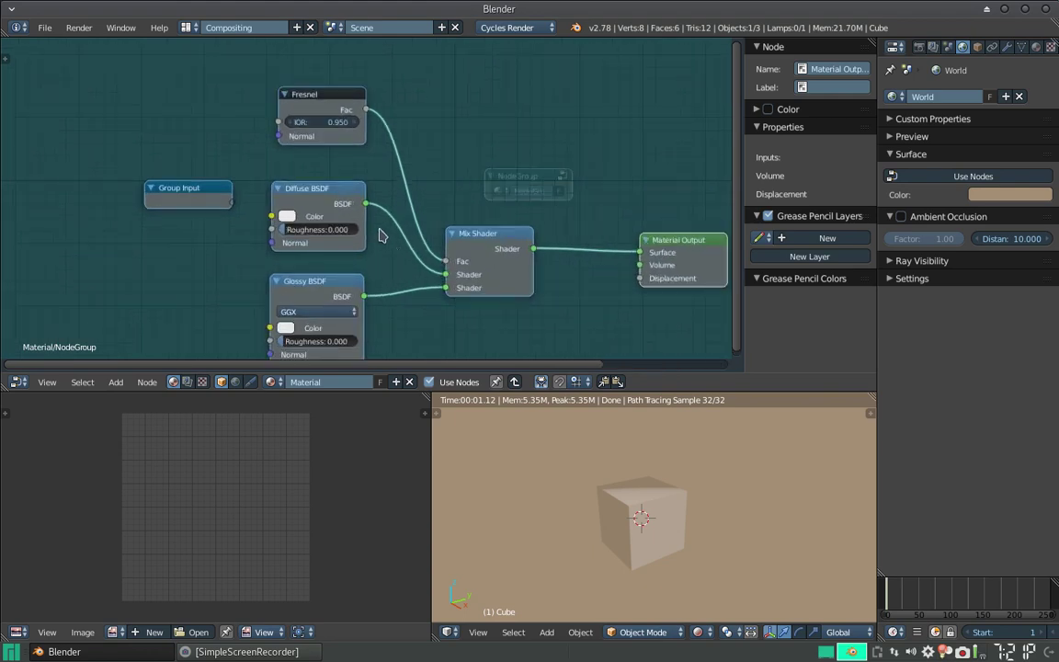
pyautogui.moveTo(229, 199); pyautogui.dragTo(334, 227, button='middle')
pyautogui.scroll(1, 334, 228)
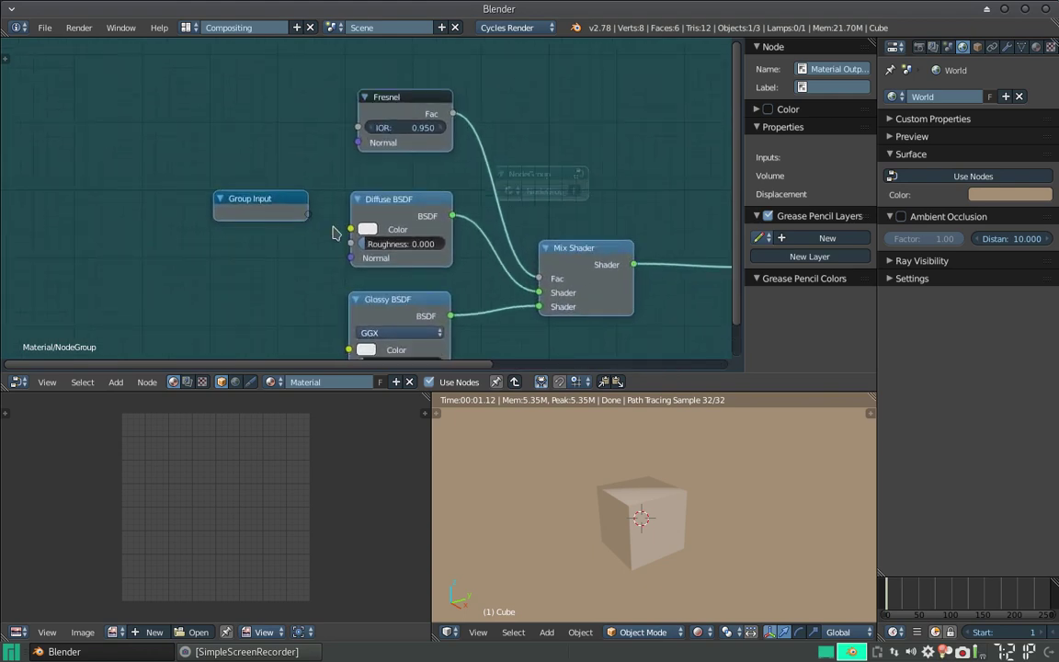
pyautogui.moveTo(256, 194)
pyautogui.mouseDown()
pyautogui.moveTo(184, 159)
pyautogui.moveTo(222, 133)
pyautogui.moveTo(220, 163)
pyautogui.mouseUp()
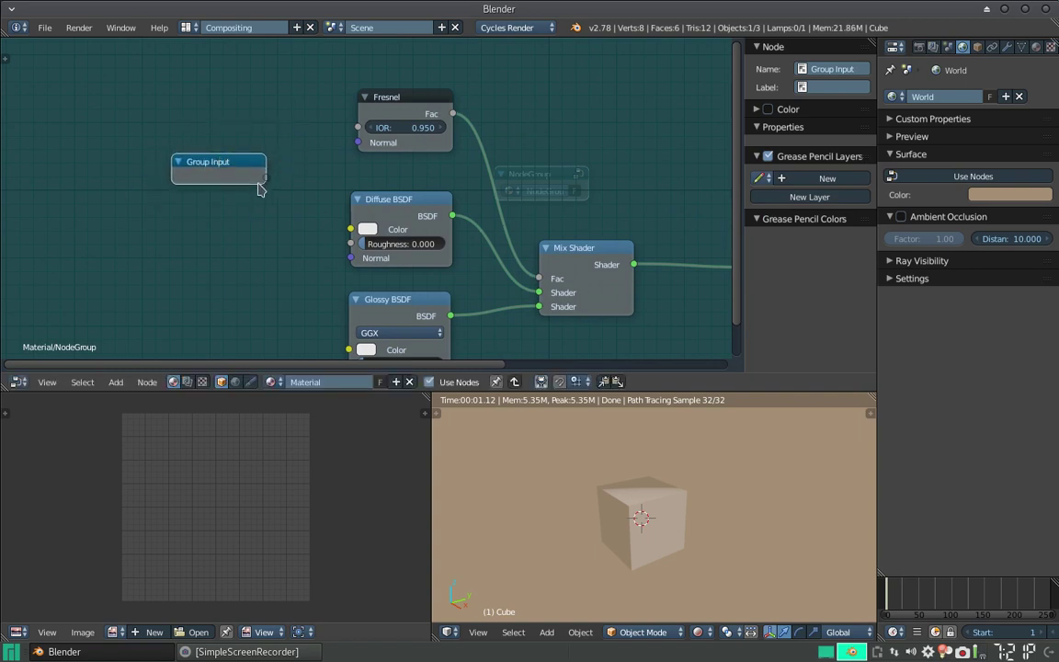
pyautogui.click(919, 175)
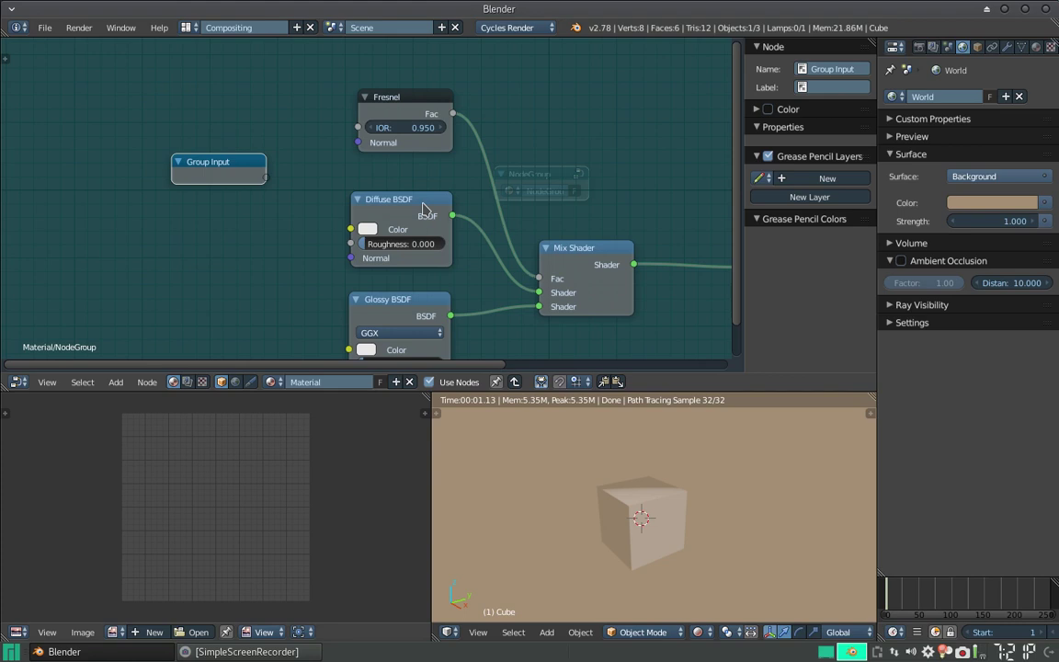
pyautogui.scroll(-1, 384, 184)
# - Expose the Fresnel IOR and Diffuse BSDF Color as group inputs
pyautogui.scroll(3, 359, 122)
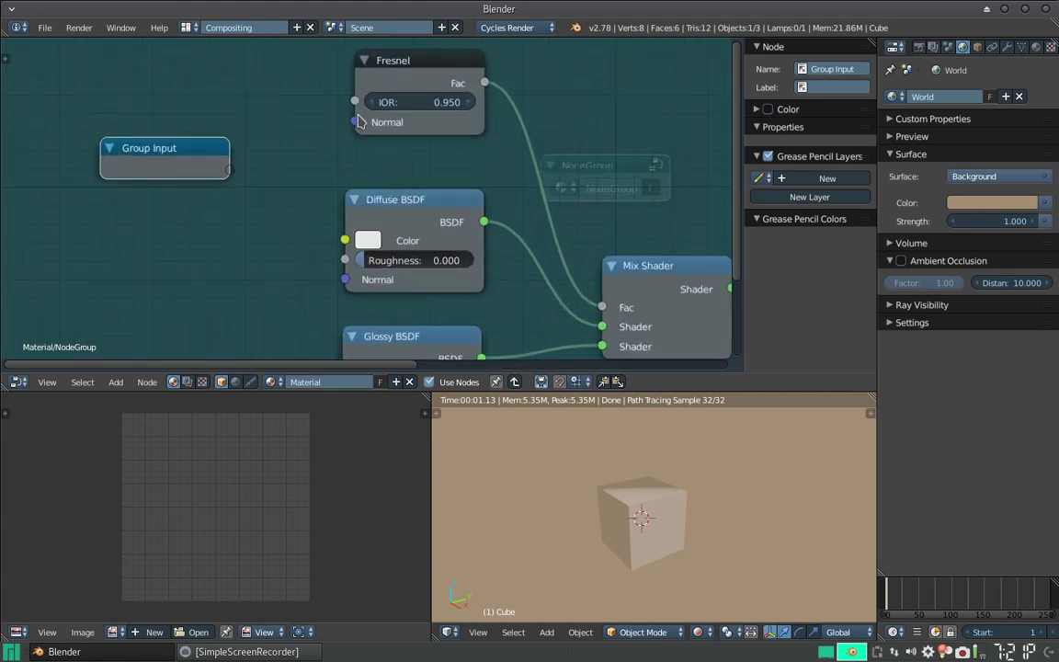
pyautogui.scroll(-1, 305, 188)
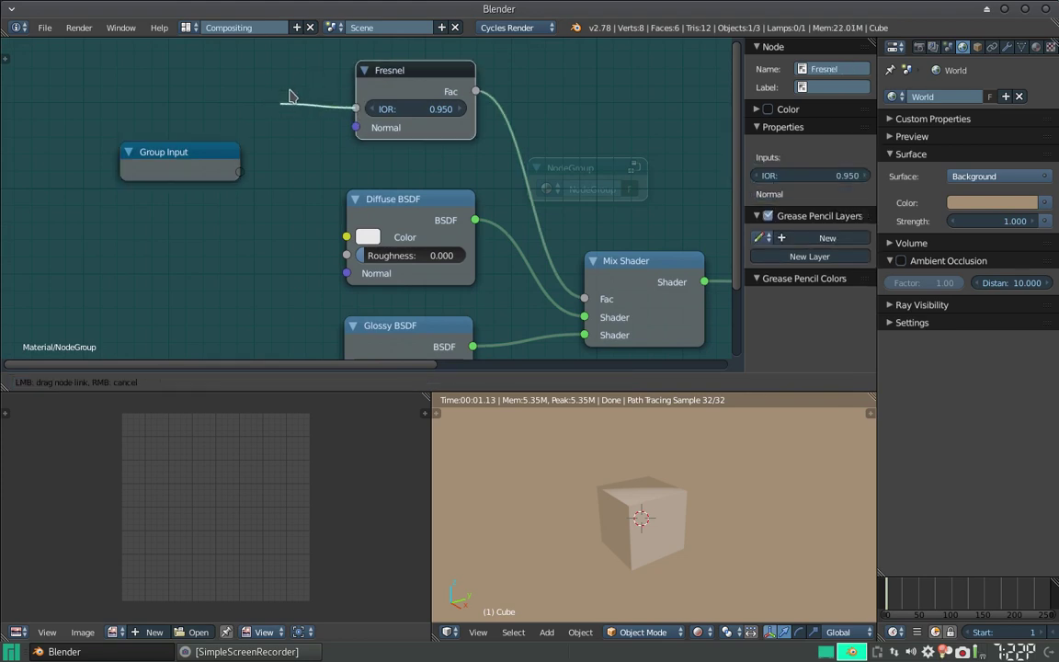
pyautogui.moveTo(313, 80); pyautogui.dragTo(240, 172)
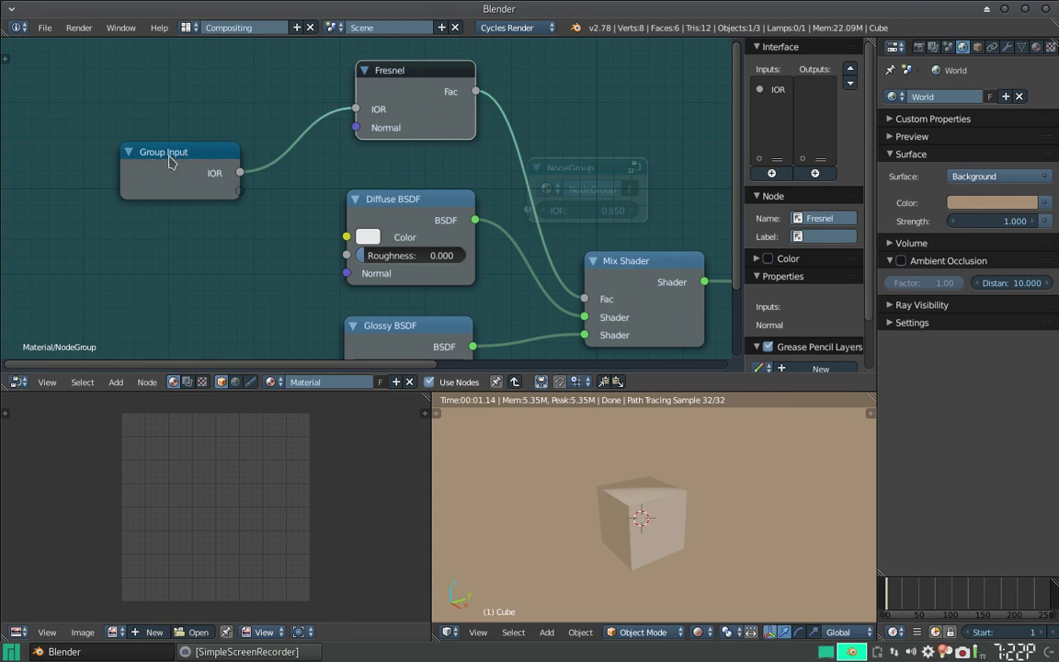
pyautogui.moveTo(325, 238); pyautogui.dragTo(369, 164, button='middle')
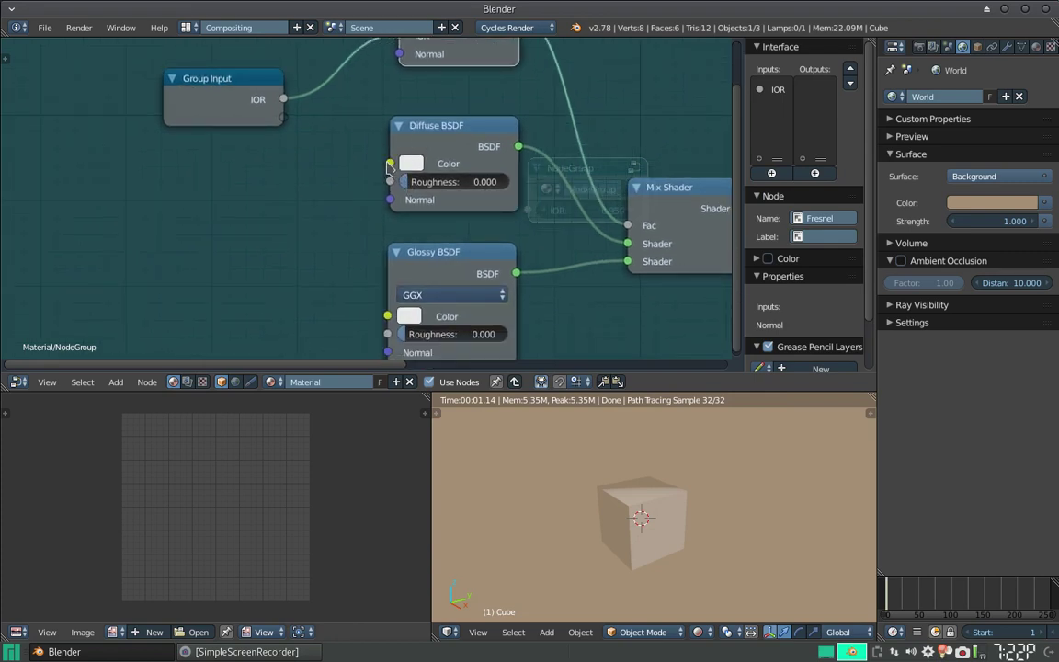
pyautogui.moveTo(390, 164); pyautogui.dragTo(282, 135)
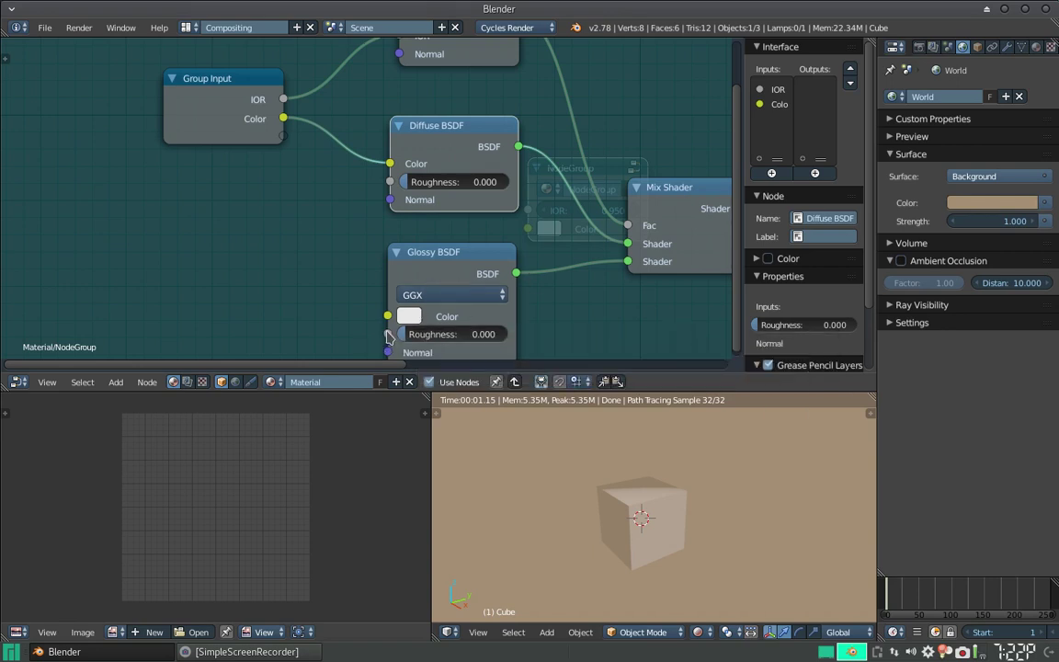
# - Expose the Glossy BSDF Roughness as a third group input and select the IOR input
pyautogui.moveTo(388, 337); pyautogui.dragTo(311, 145)
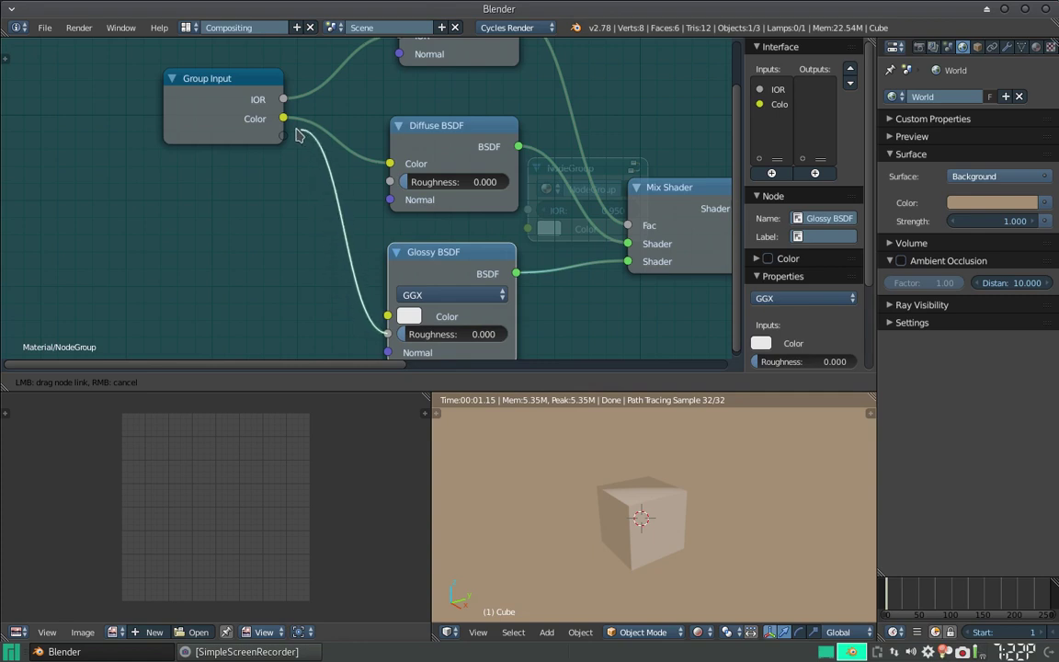
pyautogui.moveTo(310, 146); pyautogui.dragTo(282, 137)
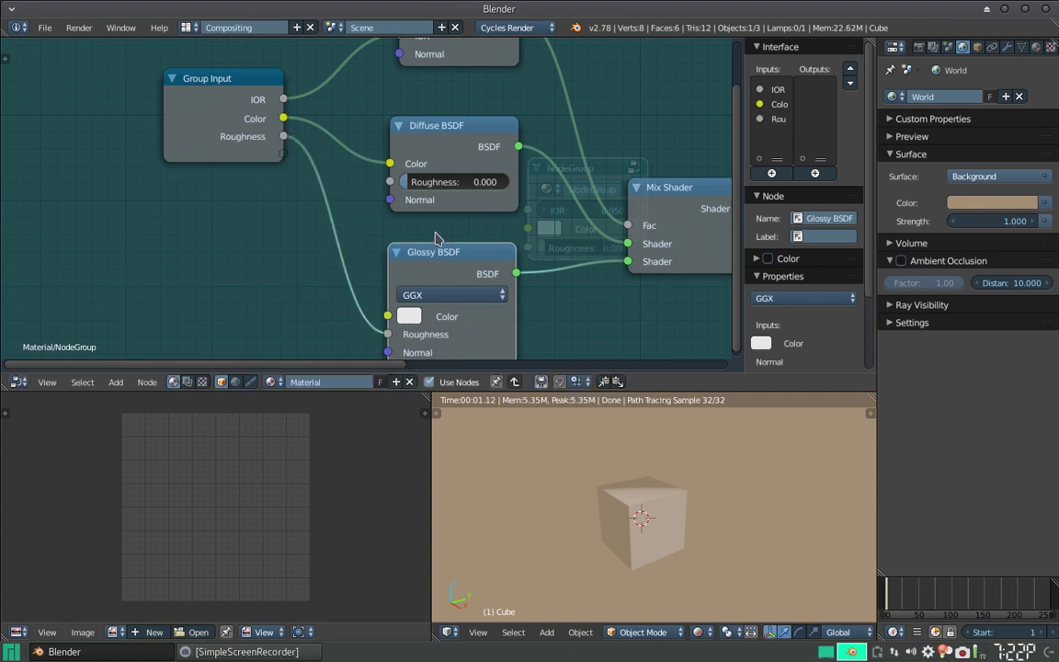
pyautogui.moveTo(405, 281)
pyautogui.mouseDown(button='middle')
pyautogui.moveTo(400, 241)
pyautogui.moveTo(432, 293)
pyautogui.mouseUp(button='middle')
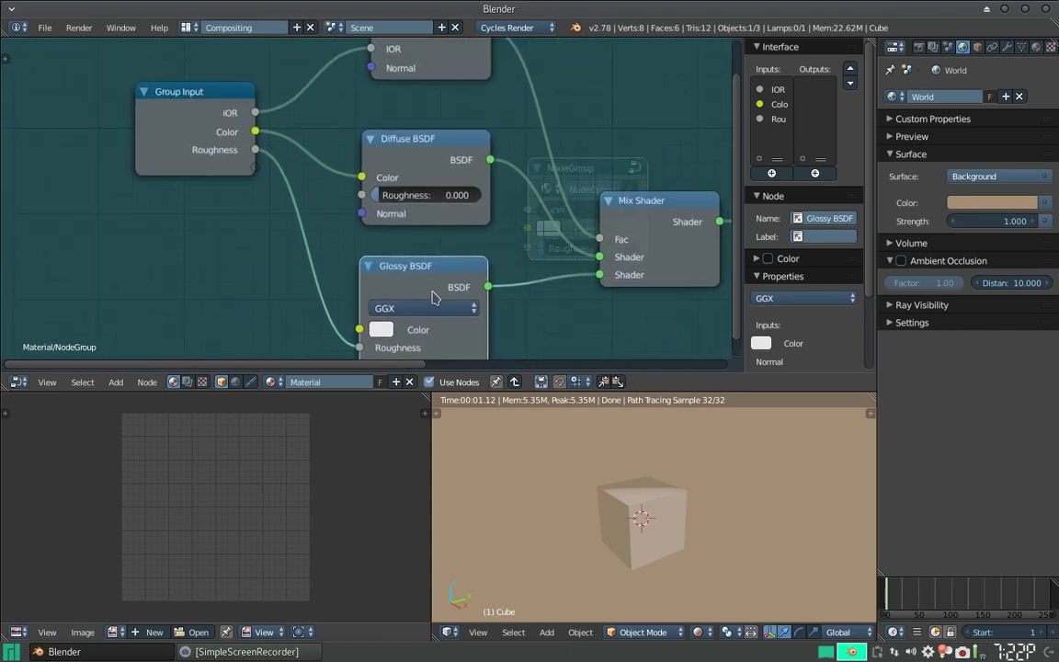
pyautogui.moveTo(557, 231); pyautogui.dragTo(425, 237, button='middle')
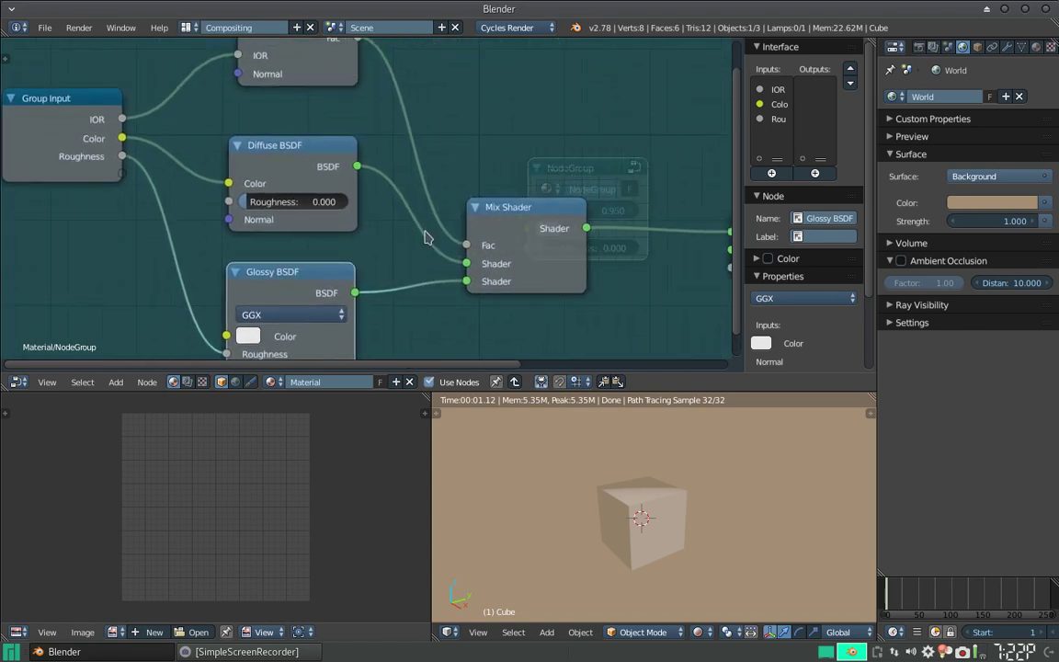
pyautogui.scroll(-2, 424, 238)
pyautogui.scroll(-1, 405, 235)
pyautogui.scroll(1, 394, 230)
pyautogui.scroll(-1, 393, 233)
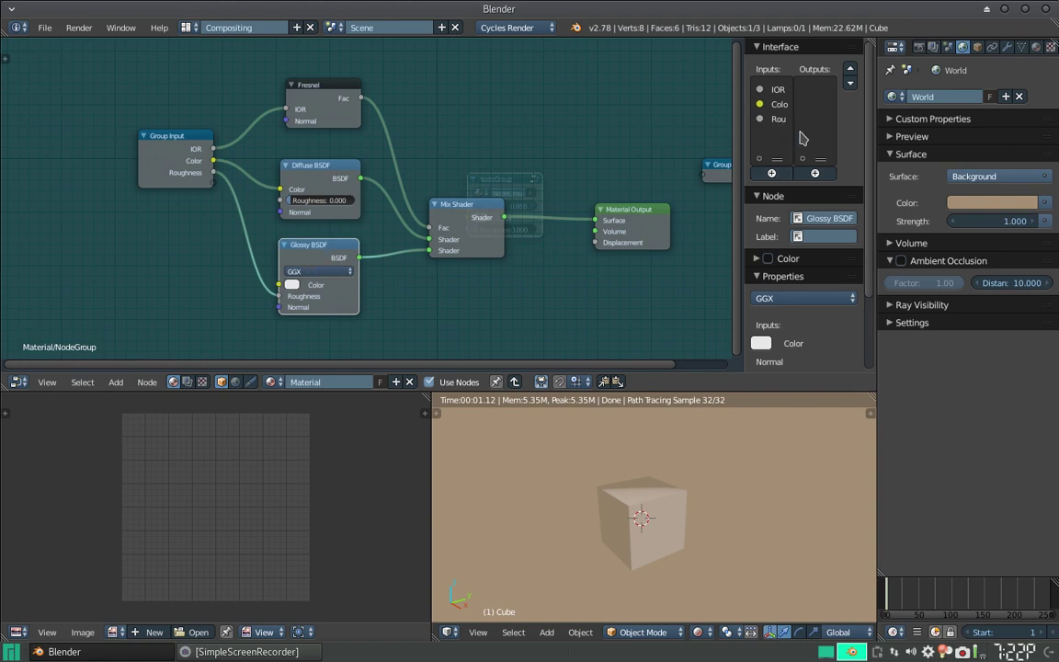
pyautogui.click(778, 89)
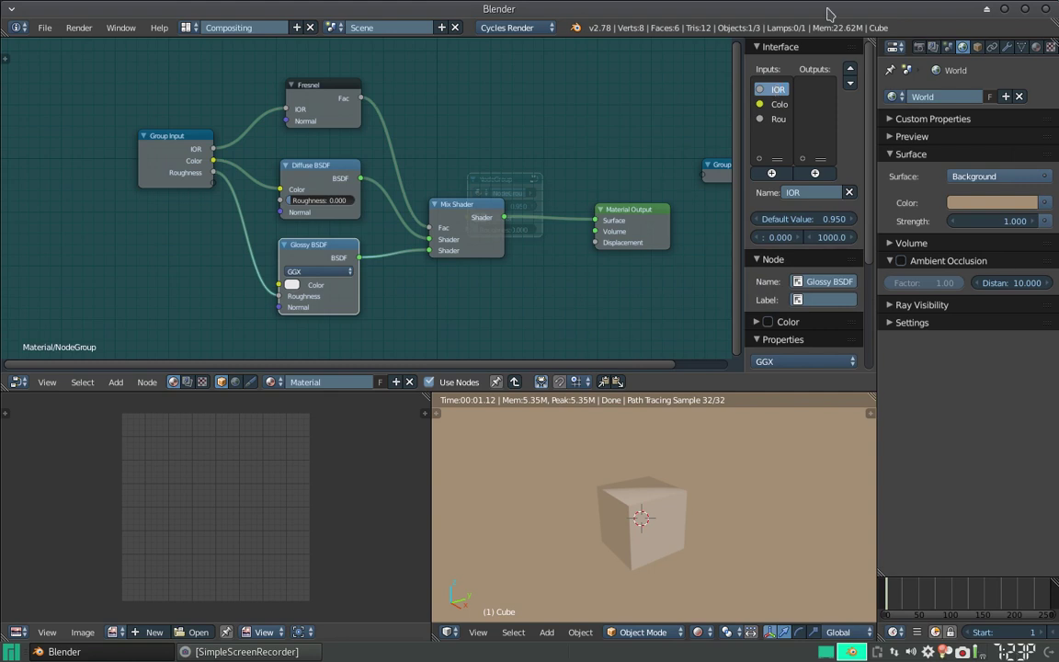
pyautogui.write('snel')
# - Rename the group inputs to IOR Fresnel, Color Normal and Roughness Glossy
pyautogui.press('Return')
pyautogui.doubleClick(778, 104)
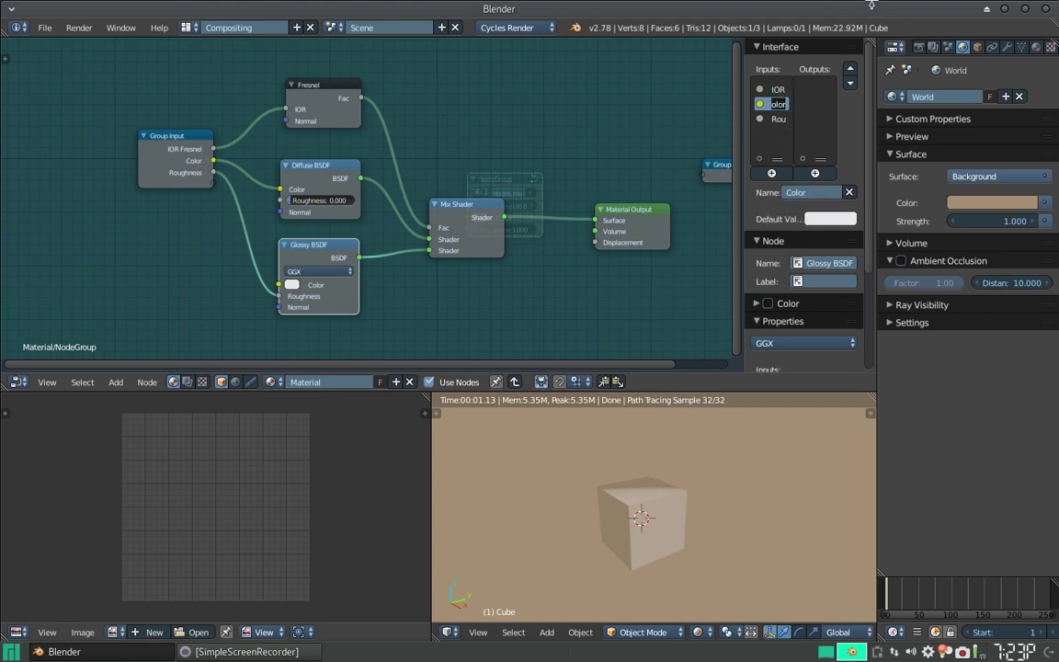
pyautogui.write('al')
pyautogui.press('Return')
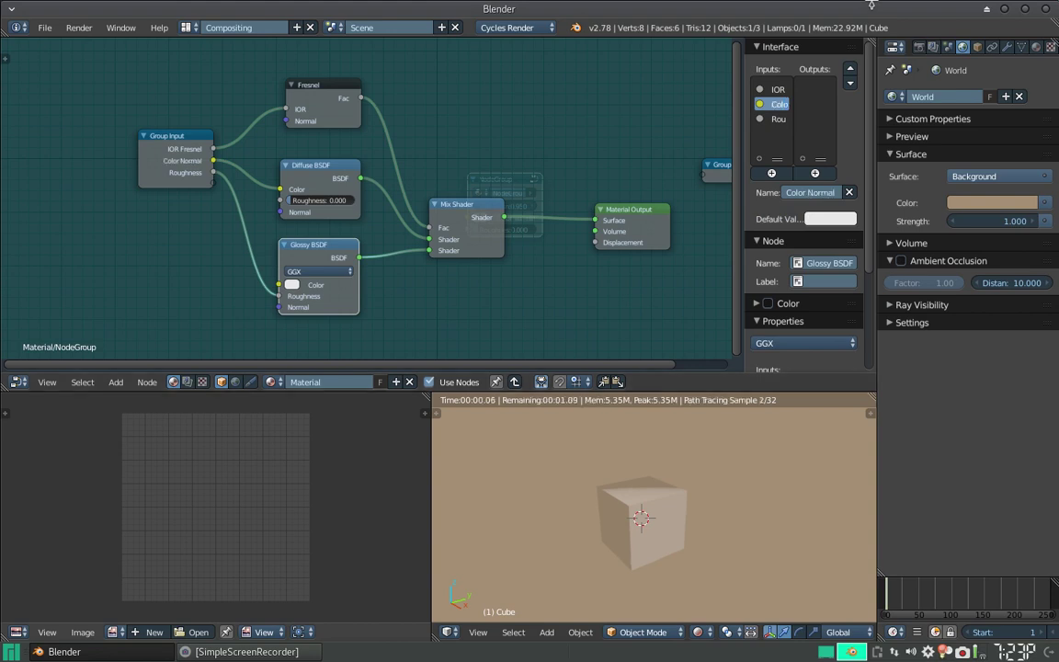
pyautogui.doubleClick(778, 119)
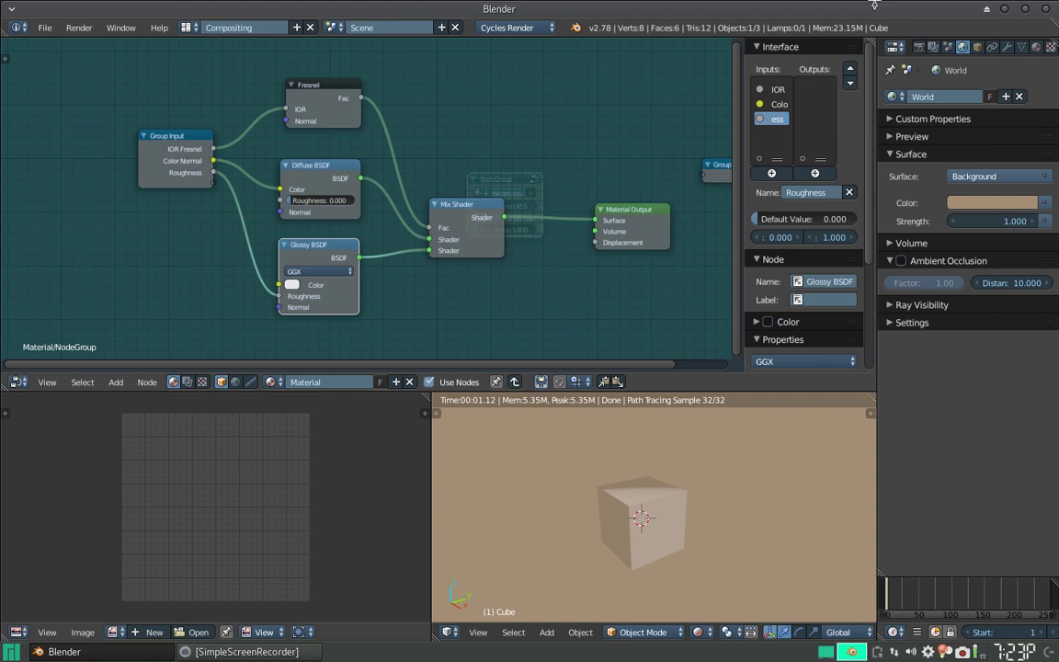
pyautogui.press('Return')
# - Exit the group, move the NodeGroup node up-left, and re-enter it
pyautogui.press('Tab')
pyautogui.moveTo(511, 184); pyautogui.dragTo(429, 157)
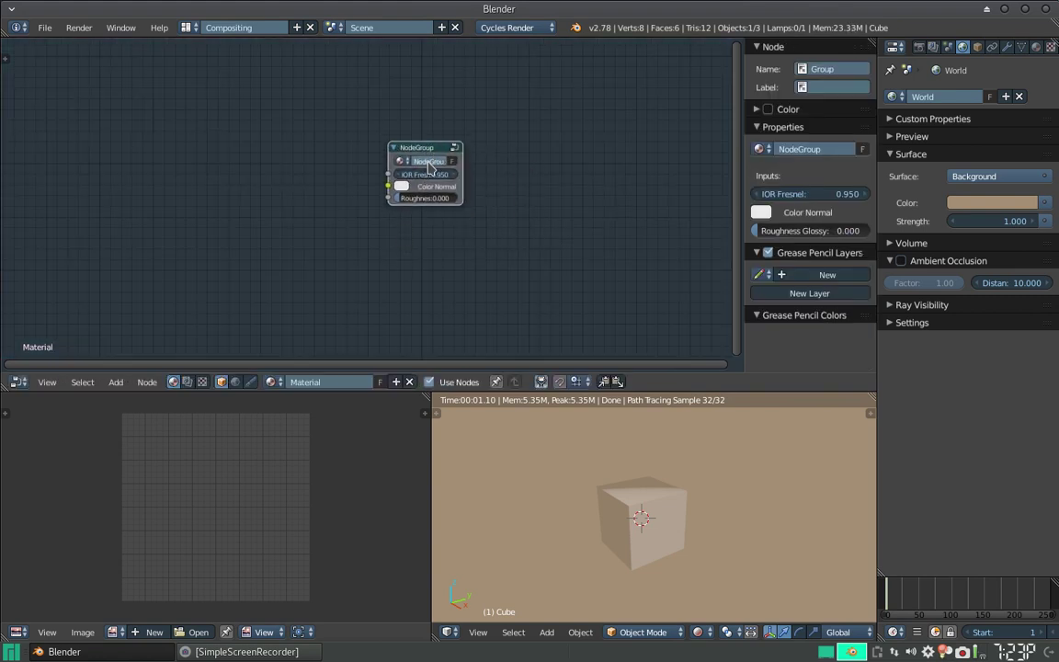
pyautogui.press('Tab')
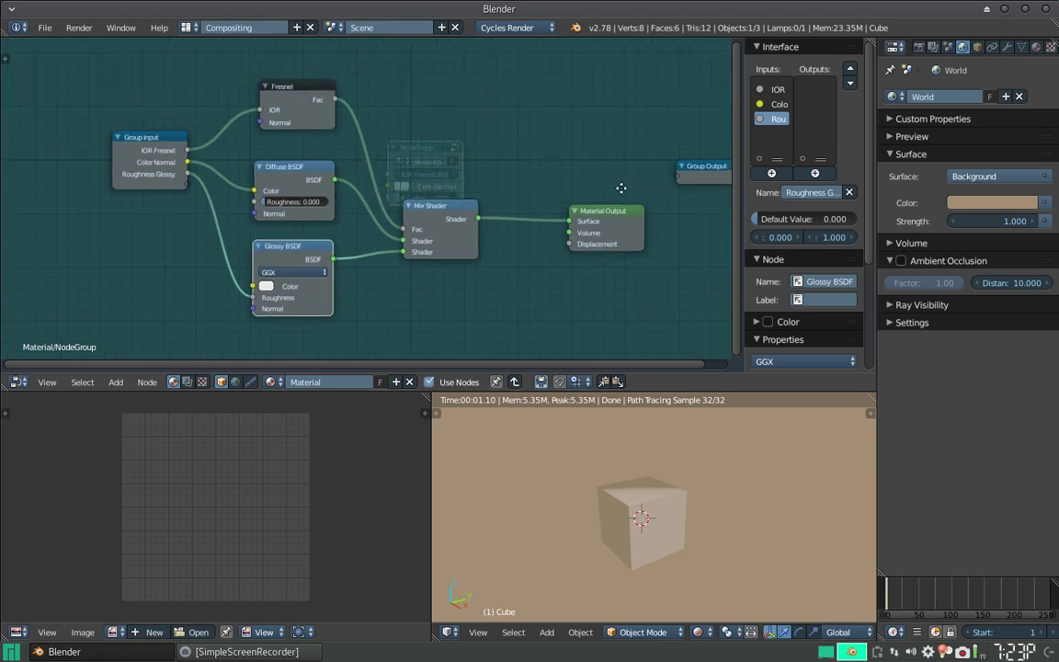
# - Route the Mix Shader into the Group Output, exit the group and shift the NodeGroup node left
pyautogui.moveTo(625, 172); pyautogui.dragTo(460, 197, button='middle')
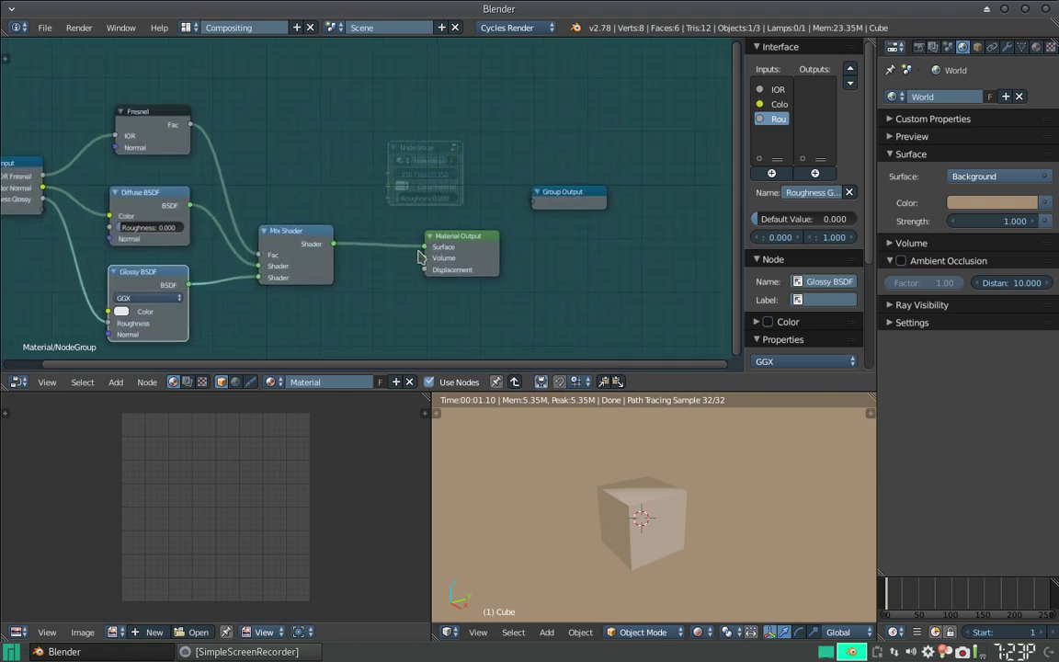
pyautogui.moveTo(426, 248); pyautogui.dragTo(534, 204)
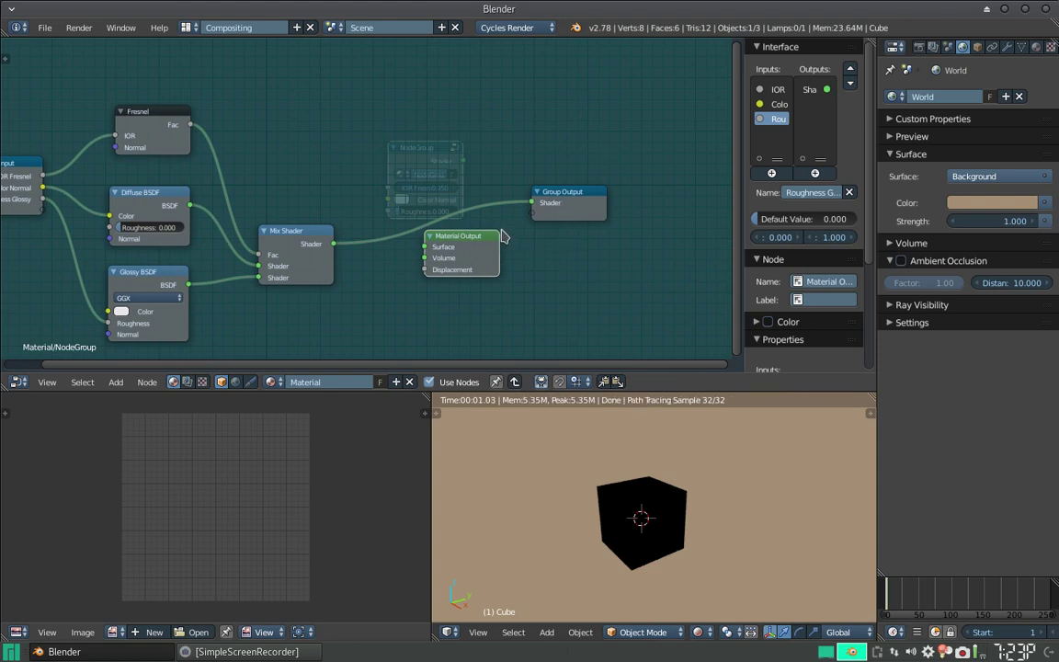
pyautogui.press('Tab')
pyautogui.moveTo(373, 138); pyautogui.dragTo(276, 129)
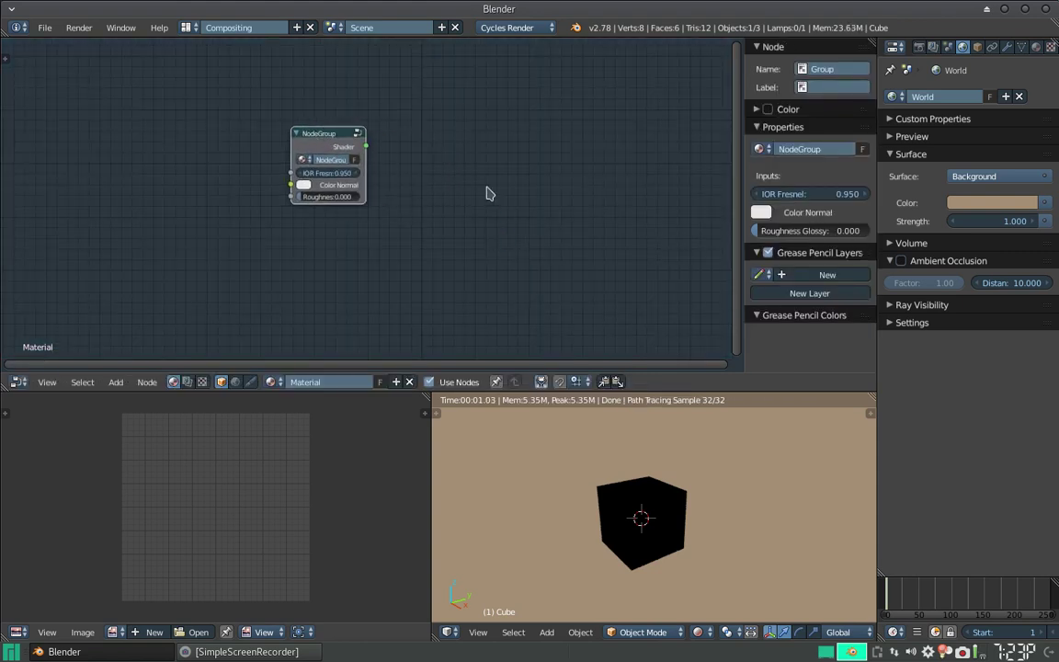
pyautogui.scroll(-2, 643, 525)
pyautogui.scroll(-2, 671, 506)
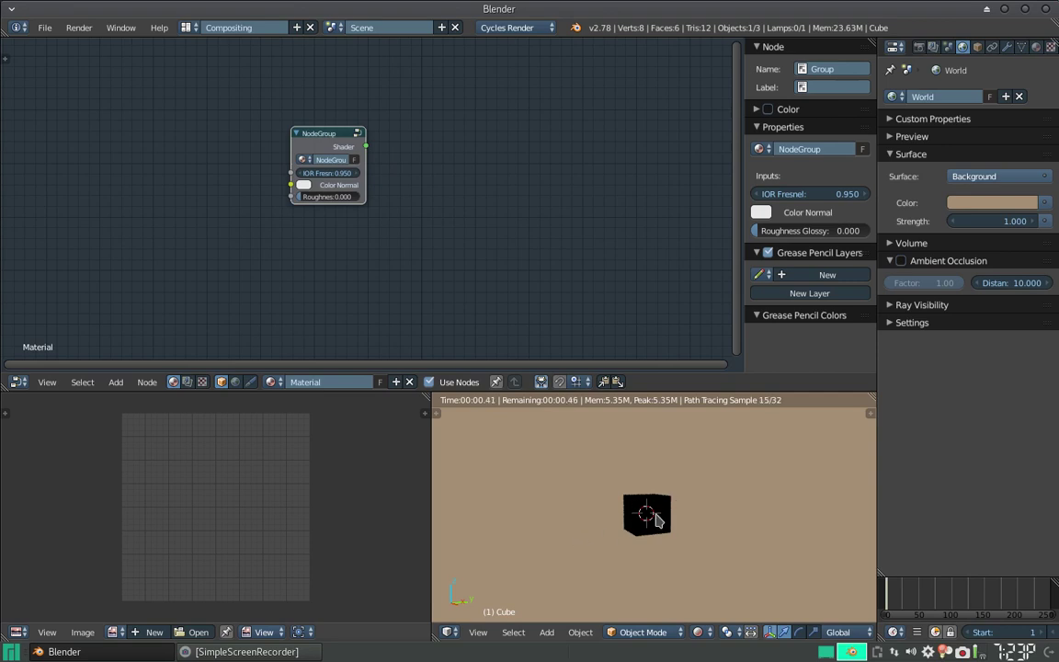
pyautogui.scroll(1, 655, 517)
pyautogui.scroll(4, 645, 506)
pyautogui.scroll(-3, 634, 515)
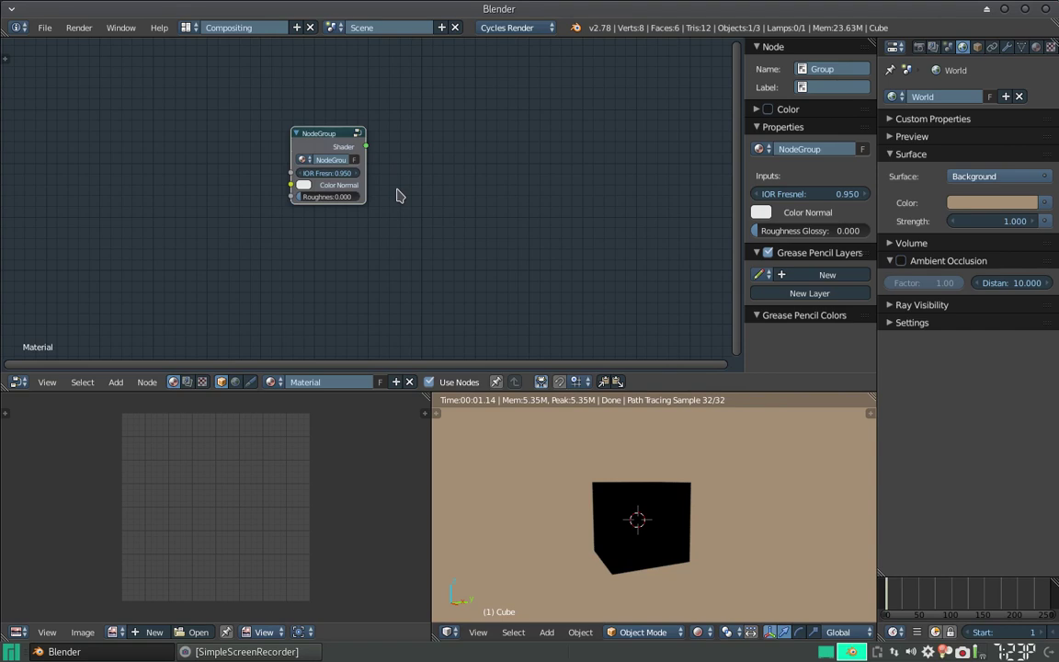
pyautogui.hotkey('shift', 'a')
pyautogui.moveTo(373, 206)
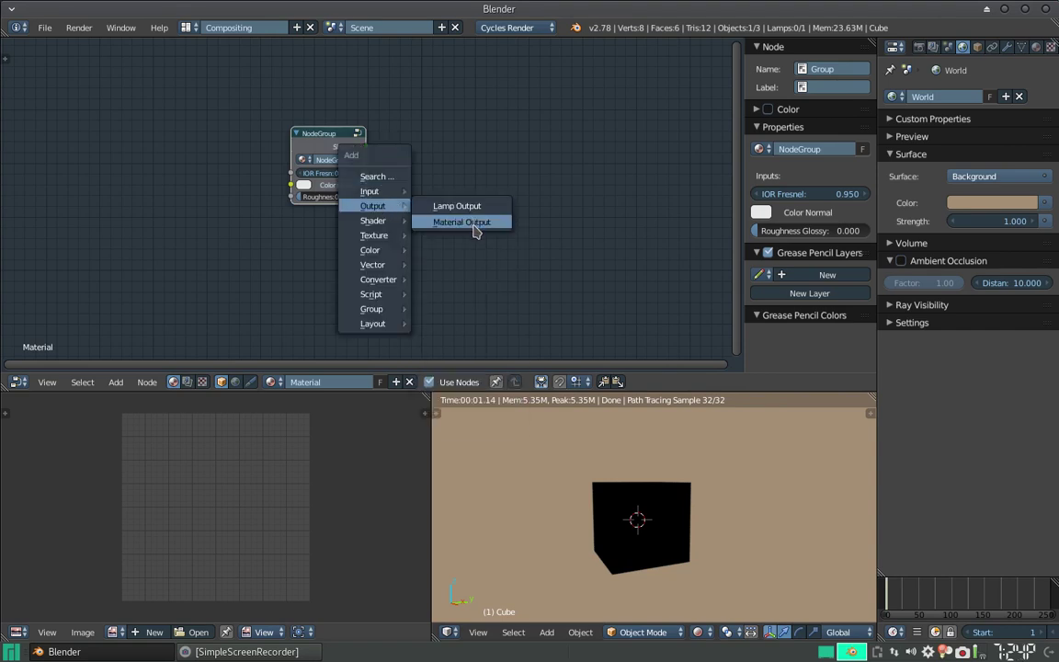
# - Add a Material Output node and connect the NodeGroup's Shader output to its Surface input
pyautogui.click(473, 222)
pyautogui.click(477, 142)
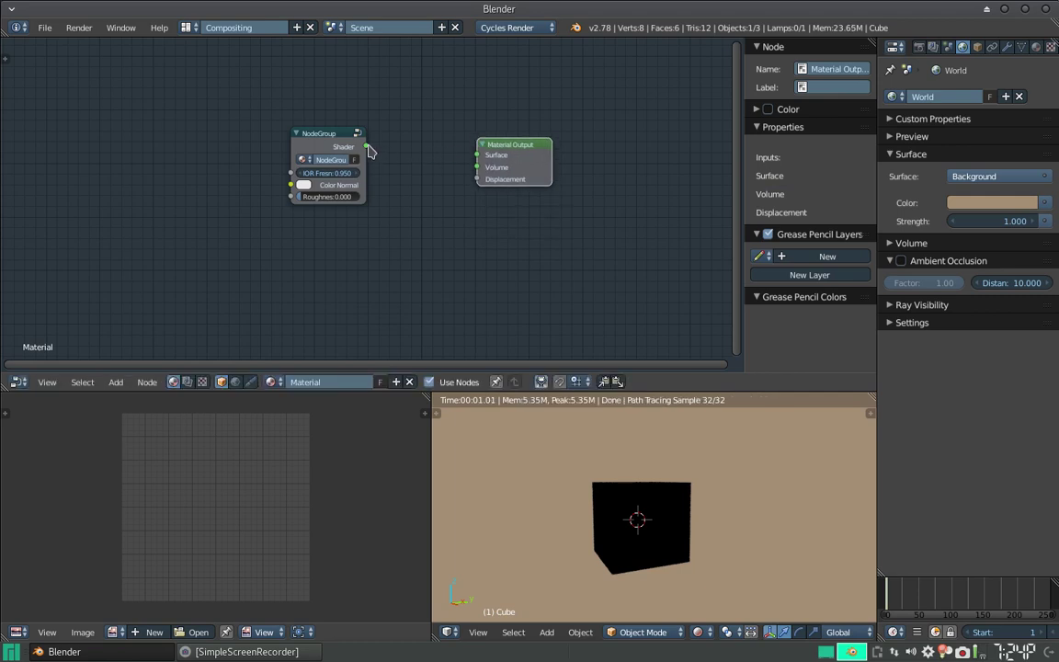
pyautogui.moveTo(367, 147); pyautogui.dragTo(477, 154)
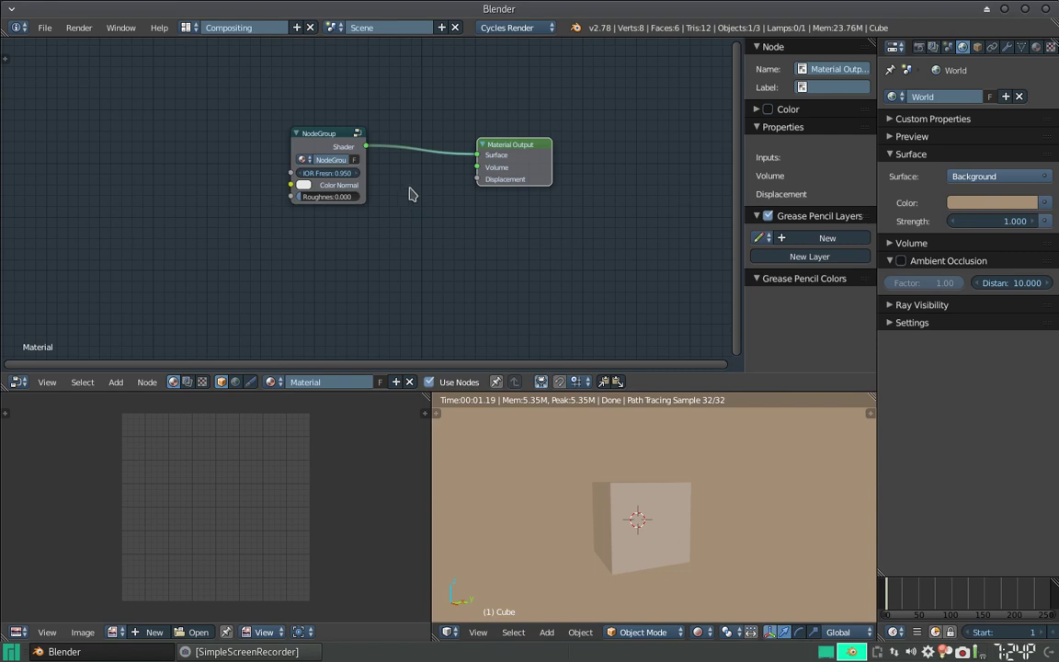
pyautogui.scroll(1, 386, 195)
pyautogui.scroll(1, 368, 196)
pyautogui.scroll(1, 355, 196)
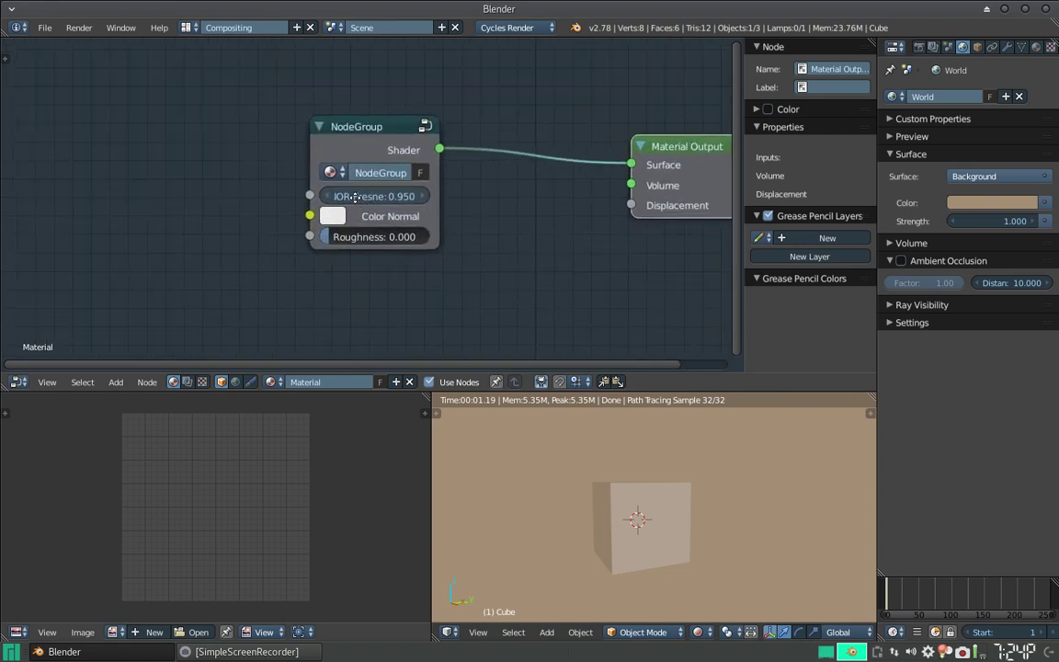
# - Lower the NodeGroup's IOR Fresnel value to 0.650
pyautogui.moveTo(637, 604)
pyautogui.mouseDown(button='middle')
pyautogui.moveTo(670, 537)
pyautogui.moveTo(666, 597)
pyautogui.moveTo(664, 570)
pyautogui.mouseUp(button='middle')
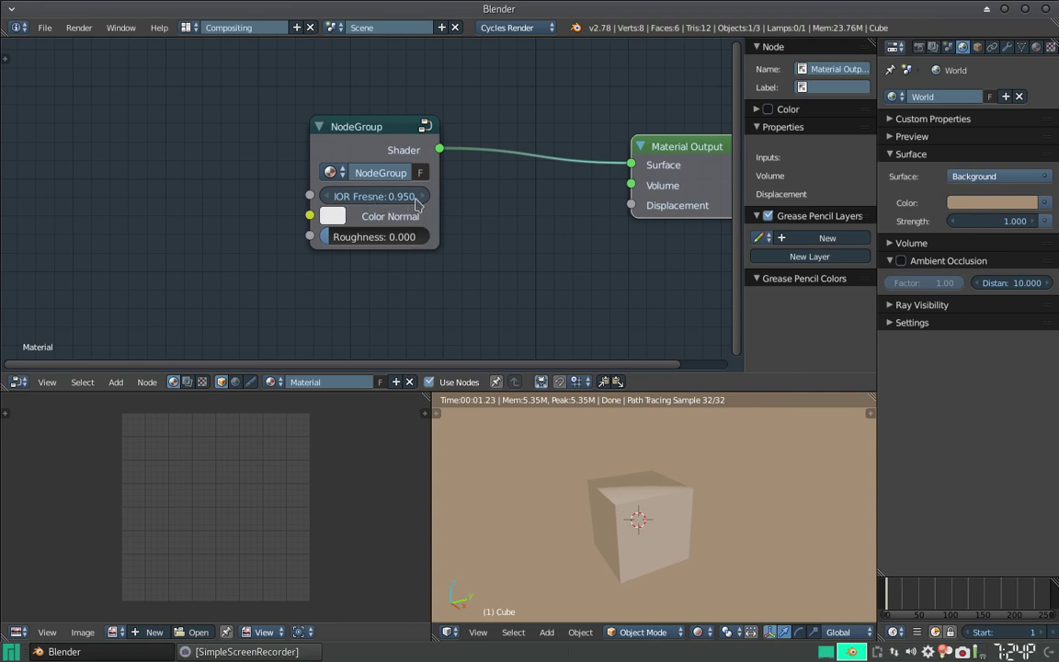
pyautogui.click(418, 197)
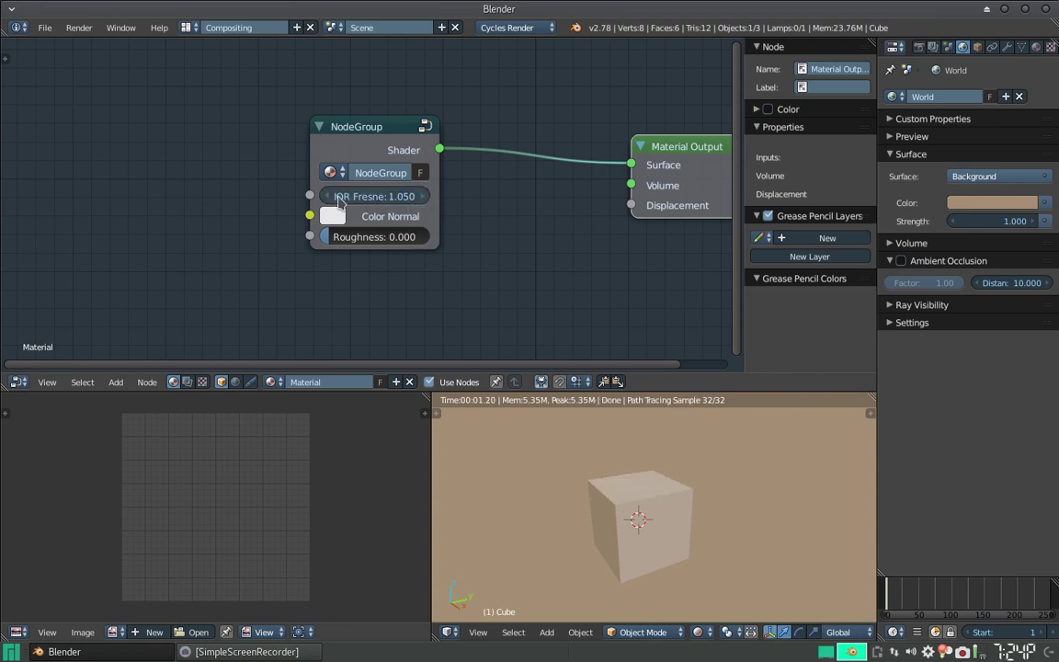
pyautogui.click(329, 196)
pyautogui.click(329, 196)
pyautogui.click(329, 197)
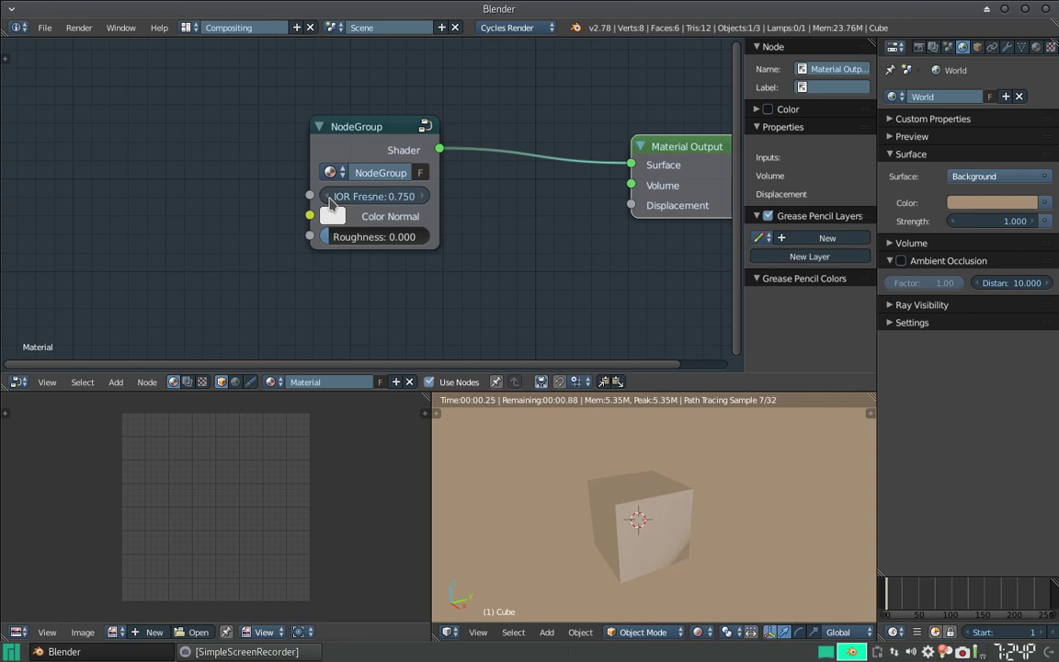
pyautogui.click(329, 196)
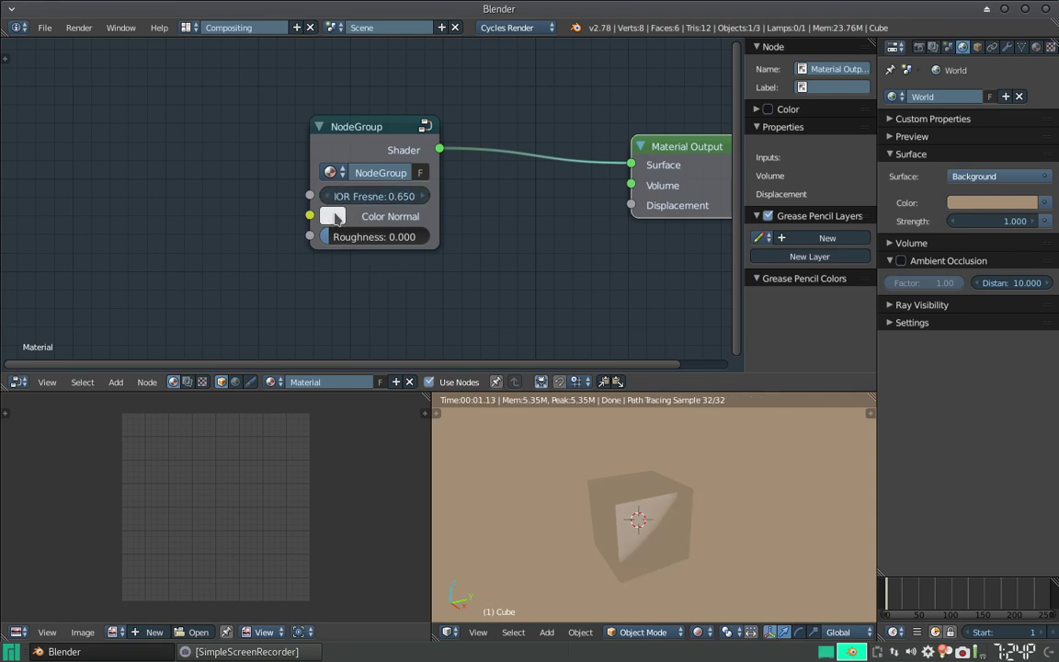
# - Set the Color Normal to blue and Roughness to 0.200
pyautogui.click(337, 218)
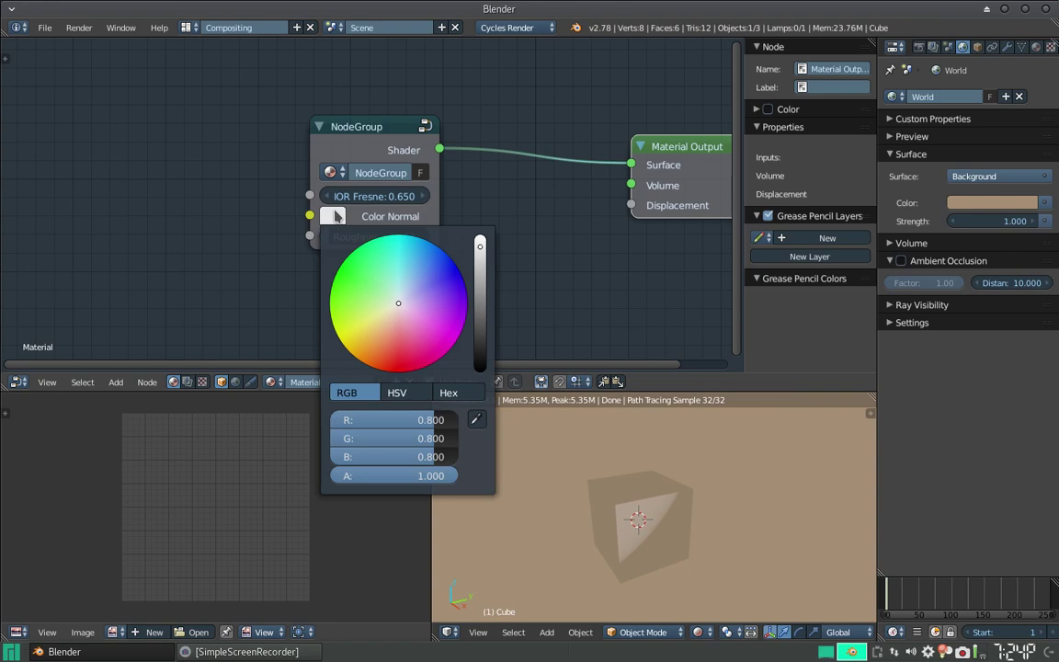
pyautogui.click(439, 286)
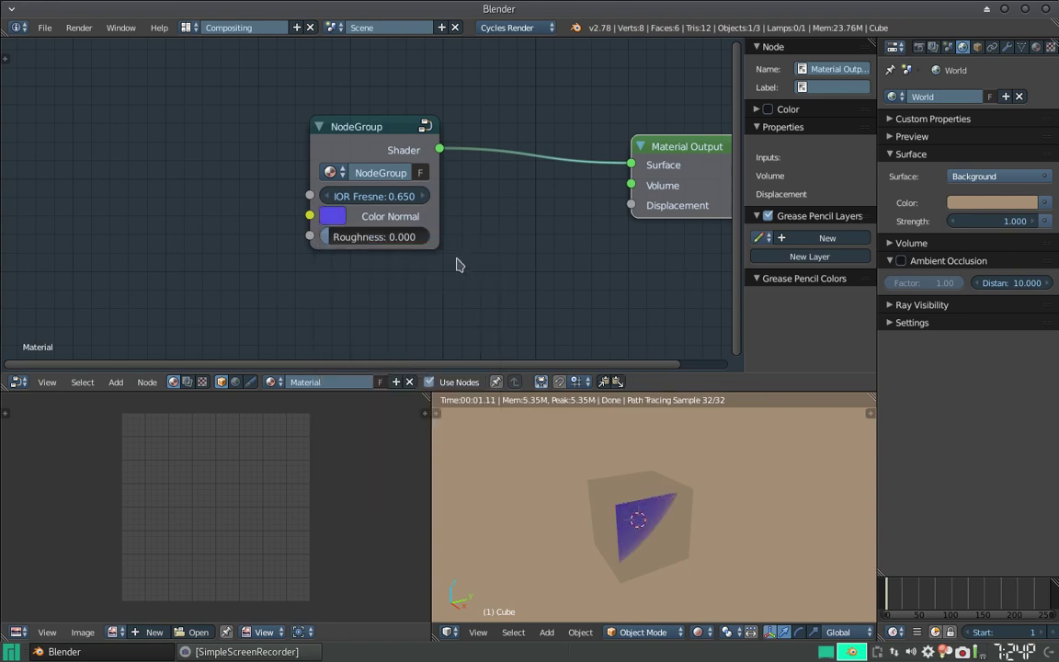
pyautogui.click(366, 241)
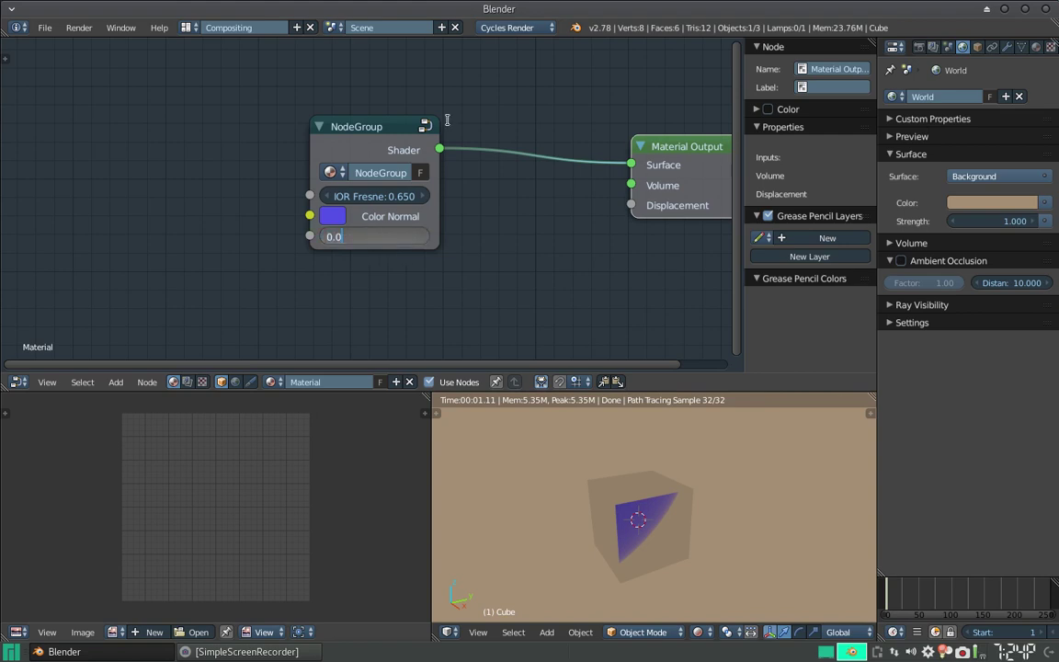
pyautogui.write('0.2')
pyautogui.press('Return')
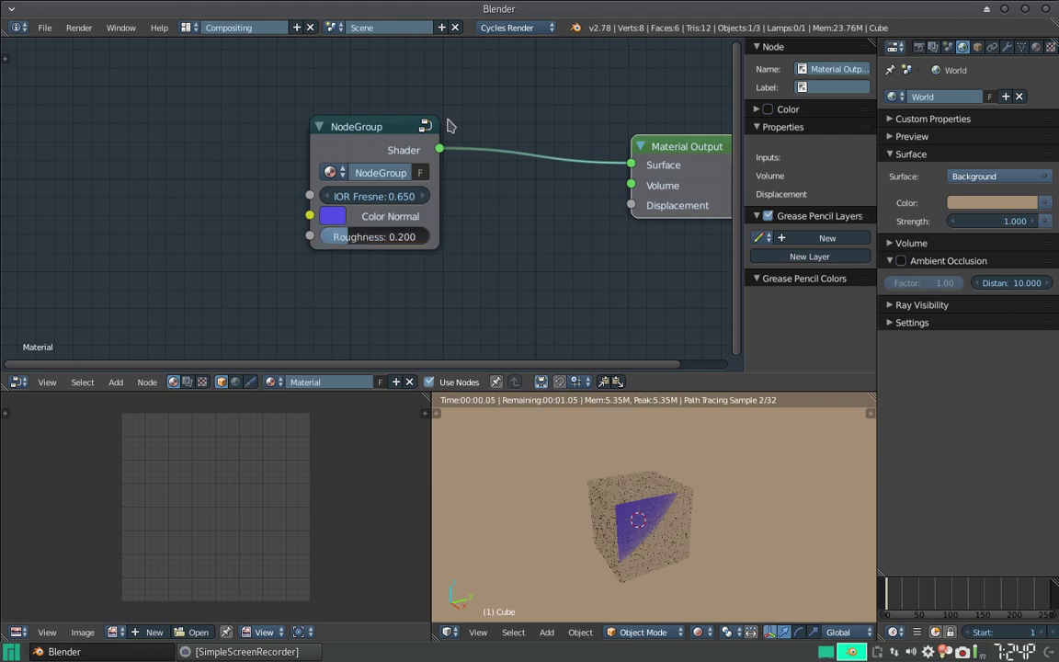
# - Change the Color Normal to green and enter the NodeGroup to view its inner nodes
pyautogui.moveTo(614, 502)
pyautogui.mouseDown(button='middle')
pyautogui.moveTo(773, 582)
pyautogui.moveTo(758, 549)
pyautogui.mouseUp(button='middle')
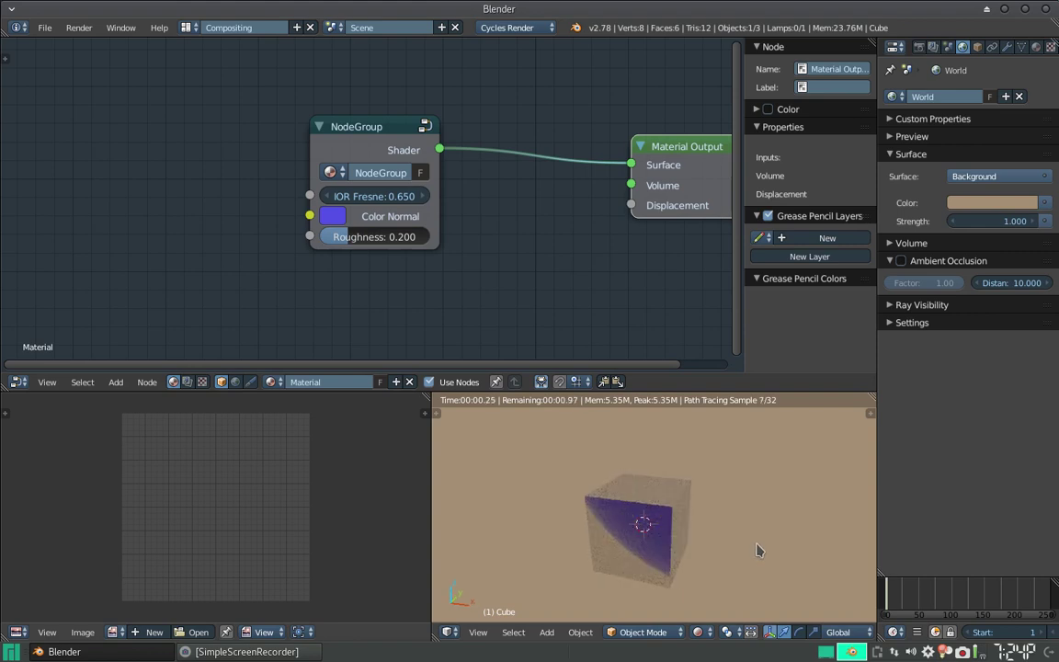
pyautogui.click(332, 216)
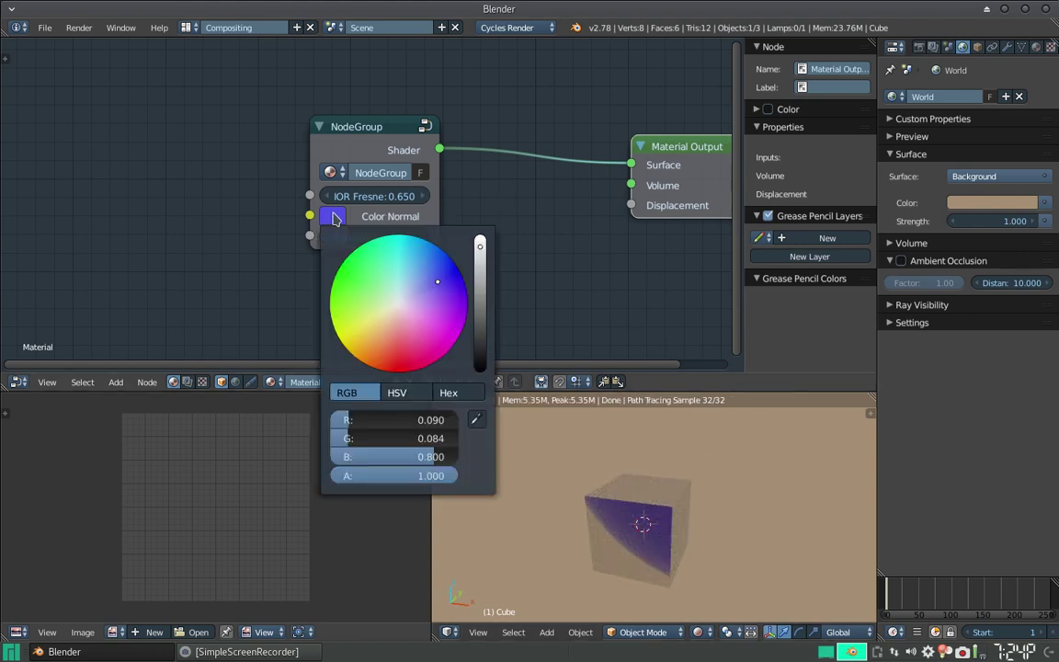
pyautogui.click(351, 292)
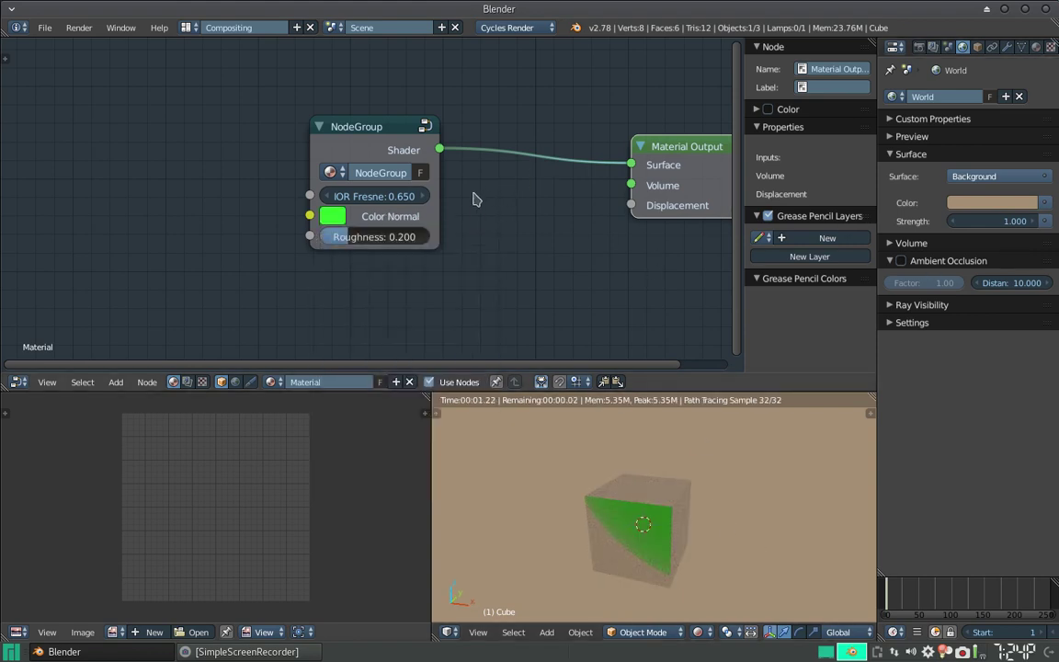
pyautogui.click(385, 135)
pyautogui.press('Tab')
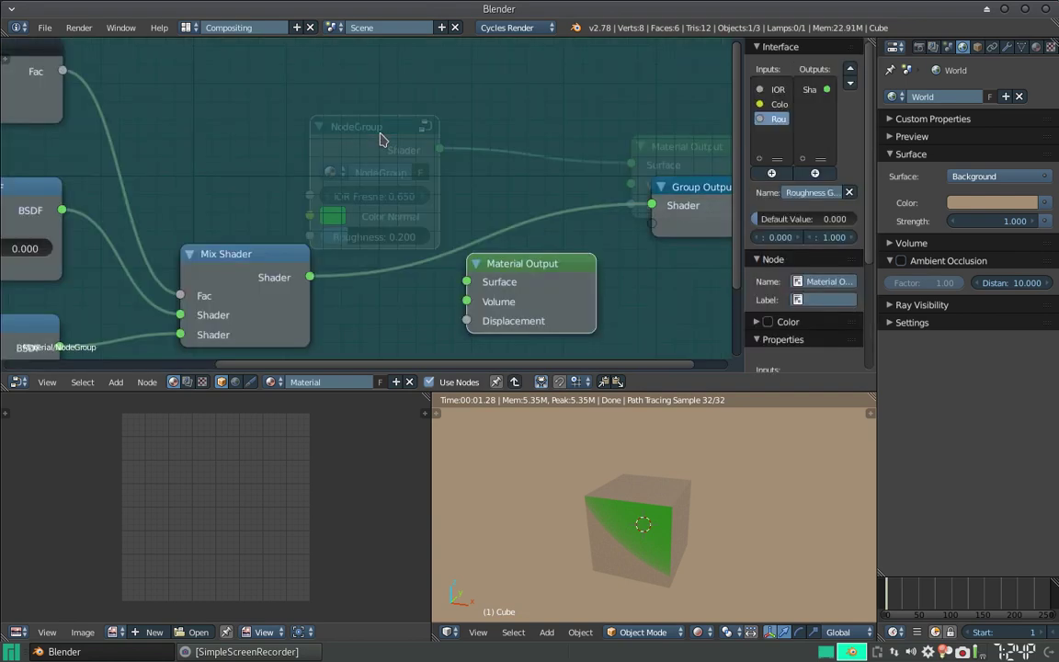
# - Pan and zoom across the group's Group Input, Fresnel, Diffuse, Glossy and Mix Shader nodes
pyautogui.scroll(-1, 381, 138)
pyautogui.moveTo(278, 256)
pyautogui.mouseDown(button='middle')
pyautogui.moveTo(511, 163)
pyautogui.moveTo(582, 214)
pyautogui.mouseUp(button='middle')
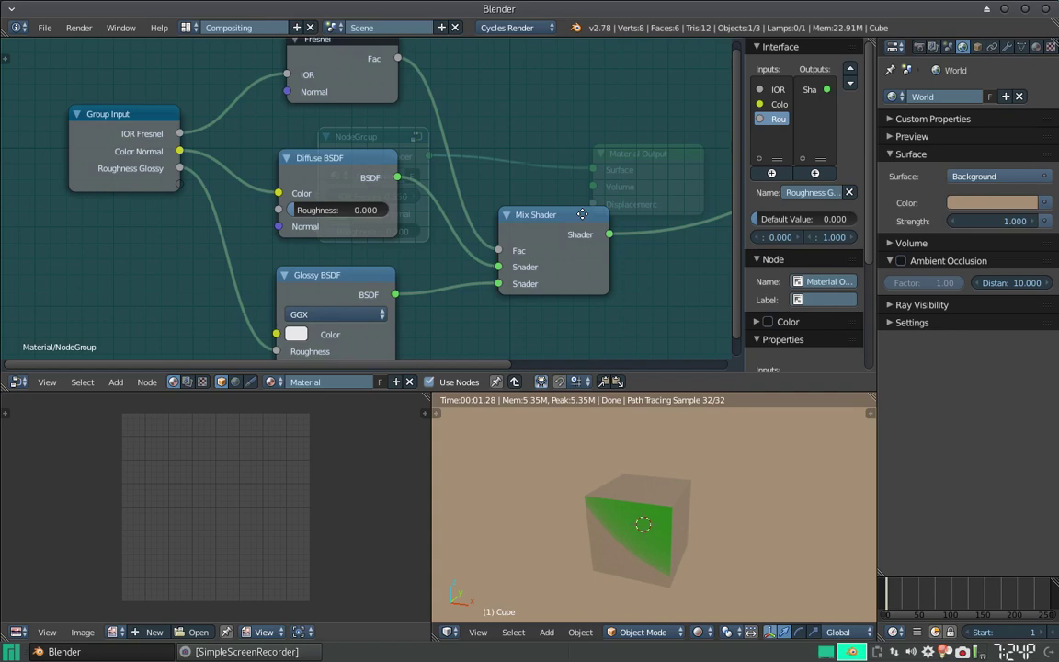
pyautogui.moveTo(450, 292); pyautogui.dragTo(464, 292, button='middle')
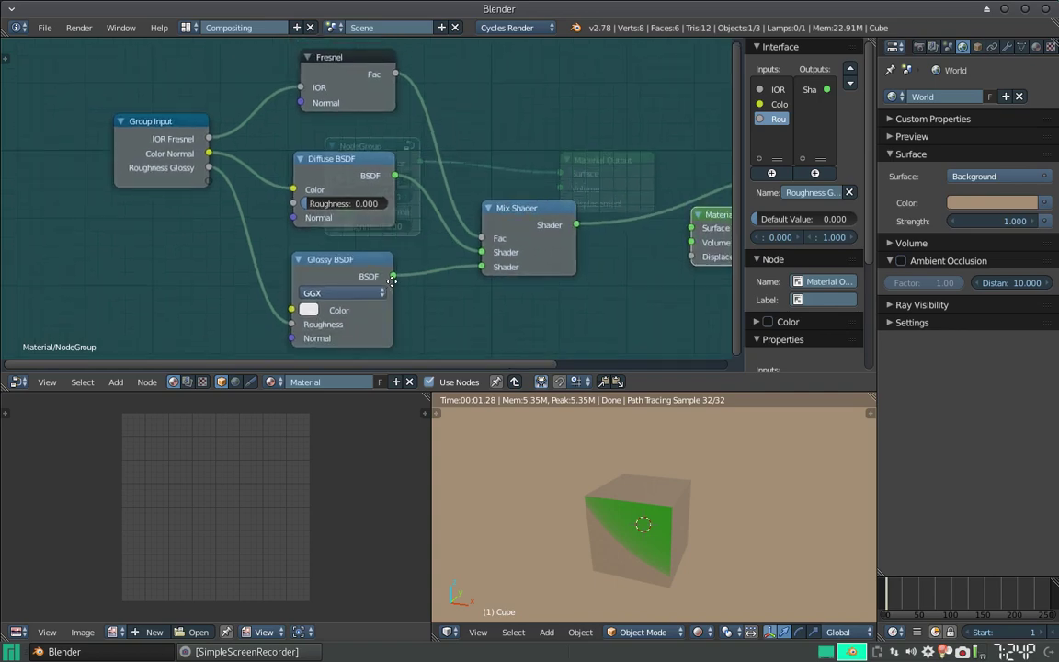
pyautogui.scroll(-1, 456, 277)
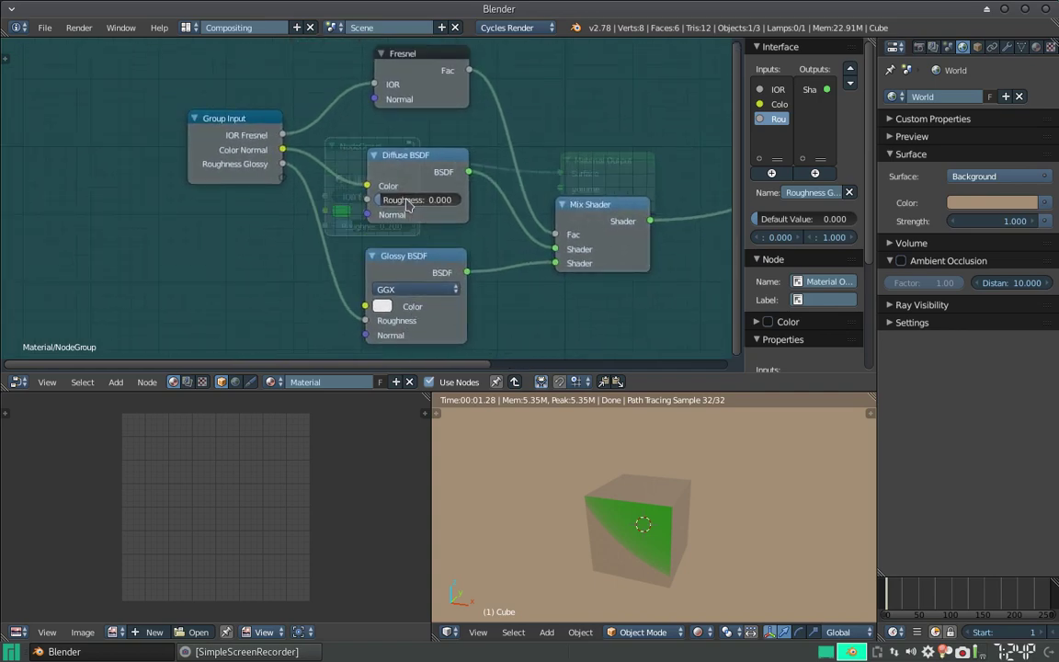
pyautogui.scroll(2, 372, 191)
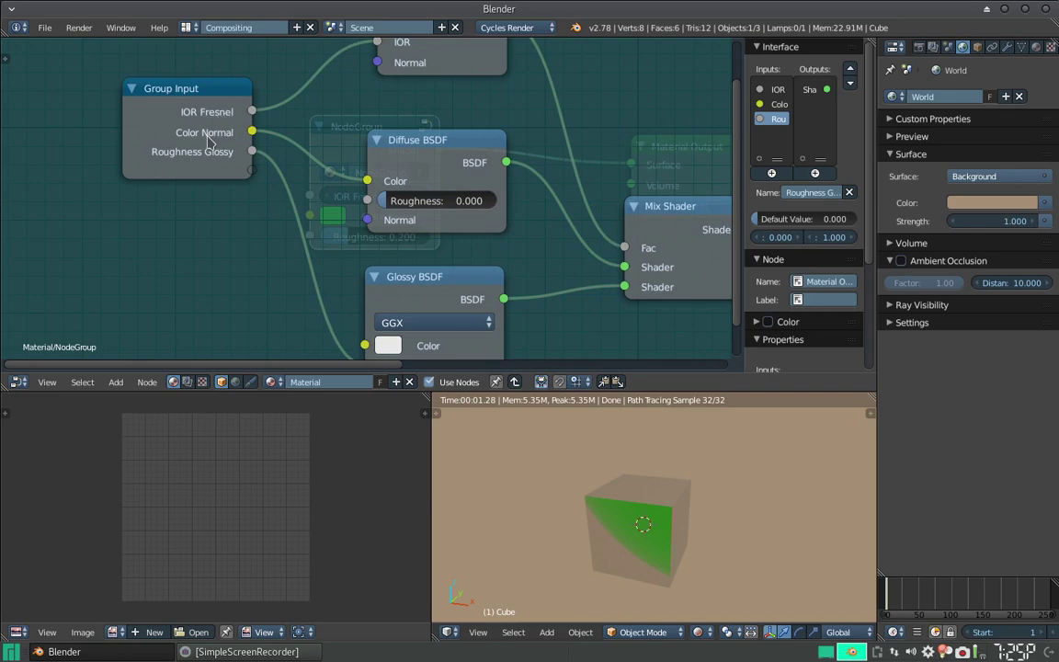
pyautogui.scroll(-1, 519, 237)
# - Return to the material tree, zoom around the NodeGroup, then re-enter the group
pyautogui.press('Tab')
pyautogui.scroll(-1, 520, 234)
pyautogui.scroll(-1, 520, 235)
pyautogui.scroll(1, 514, 221)
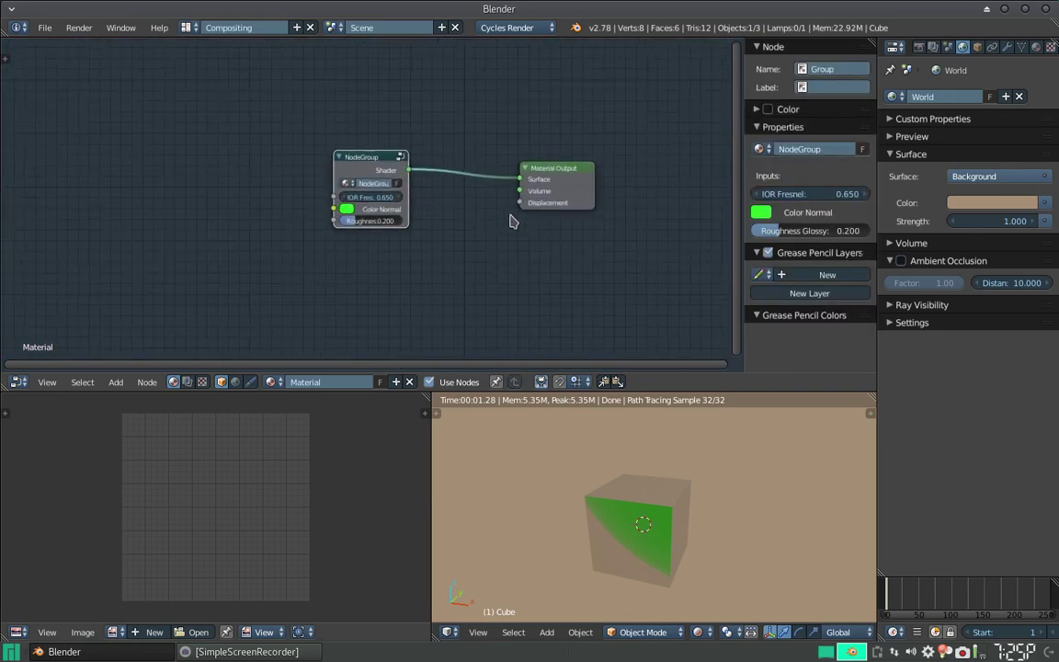
pyautogui.scroll(1, 511, 221)
pyautogui.scroll(1, 512, 221)
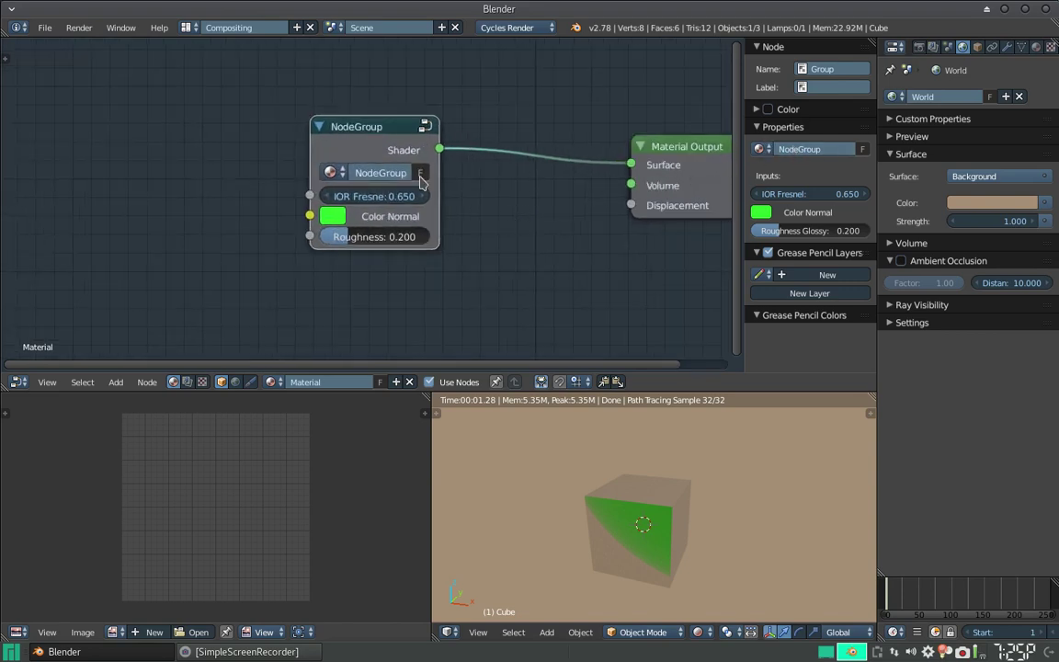
pyautogui.press('Tab')
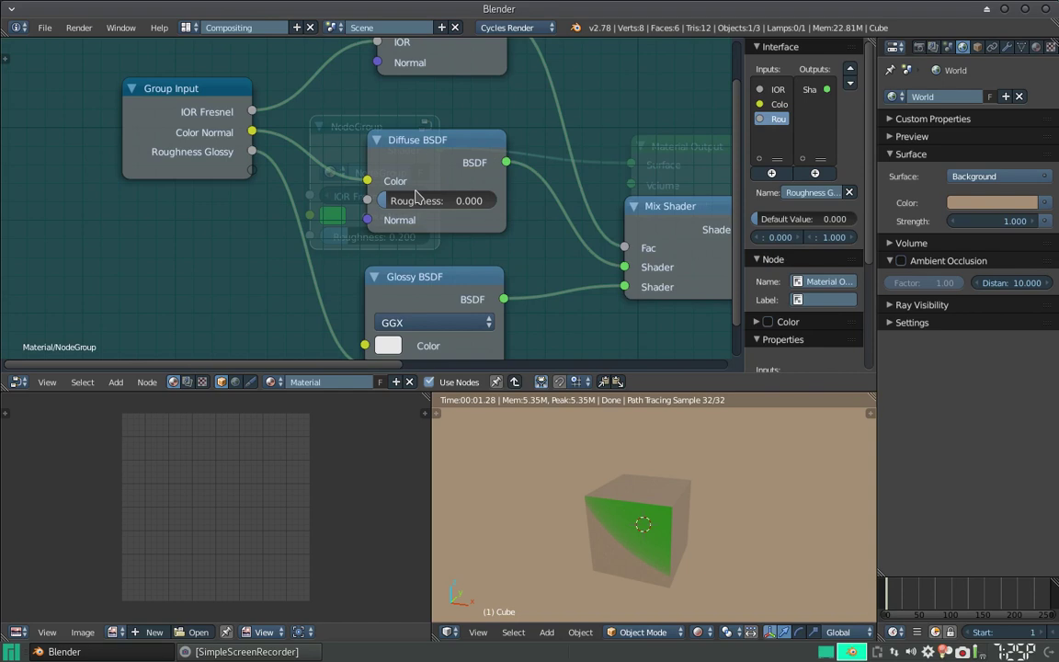
# - Rename the node group to 'Mi Shader' and switch to the Default screen layout
pyautogui.press('Tab')
pyautogui.click(802, 149)
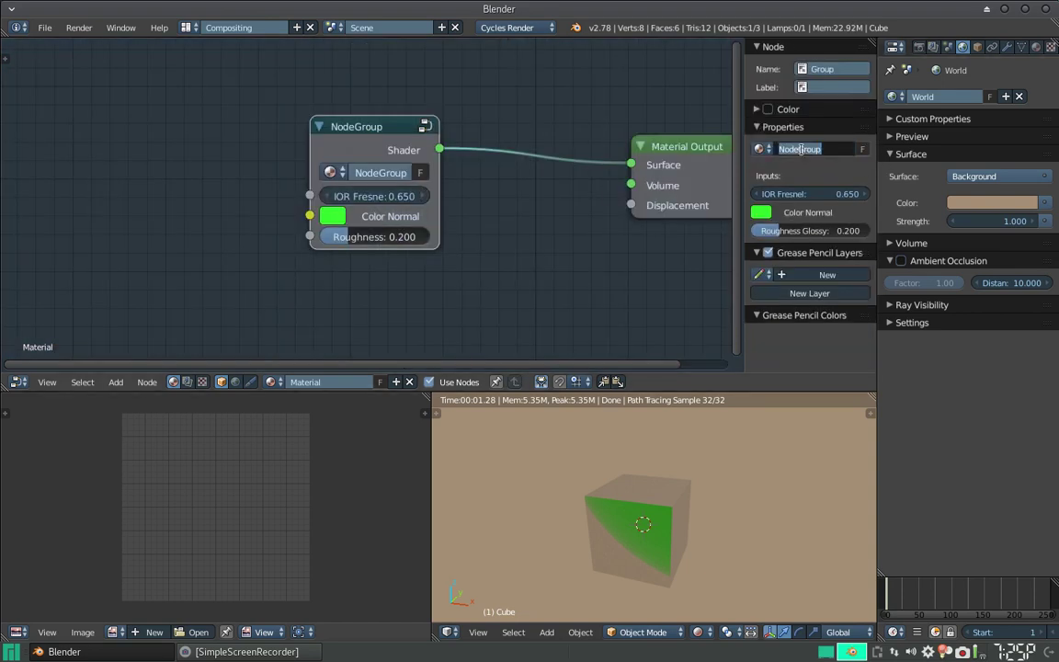
pyautogui.write('Mi Shader')
pyautogui.press('Return')
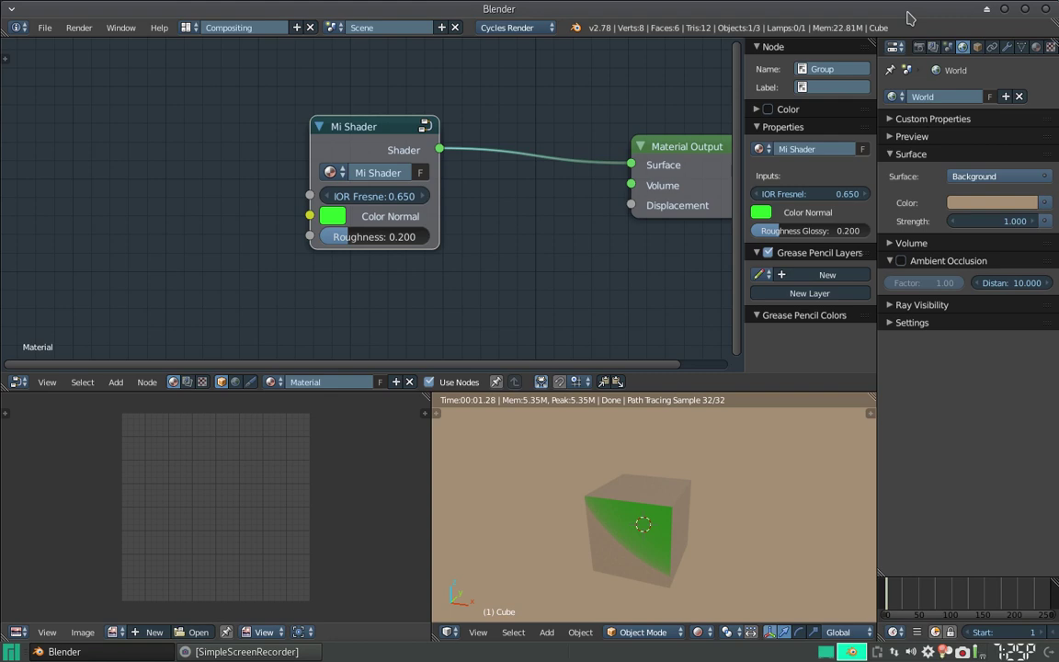
pyautogui.hotkey('ctrl', 'Right')
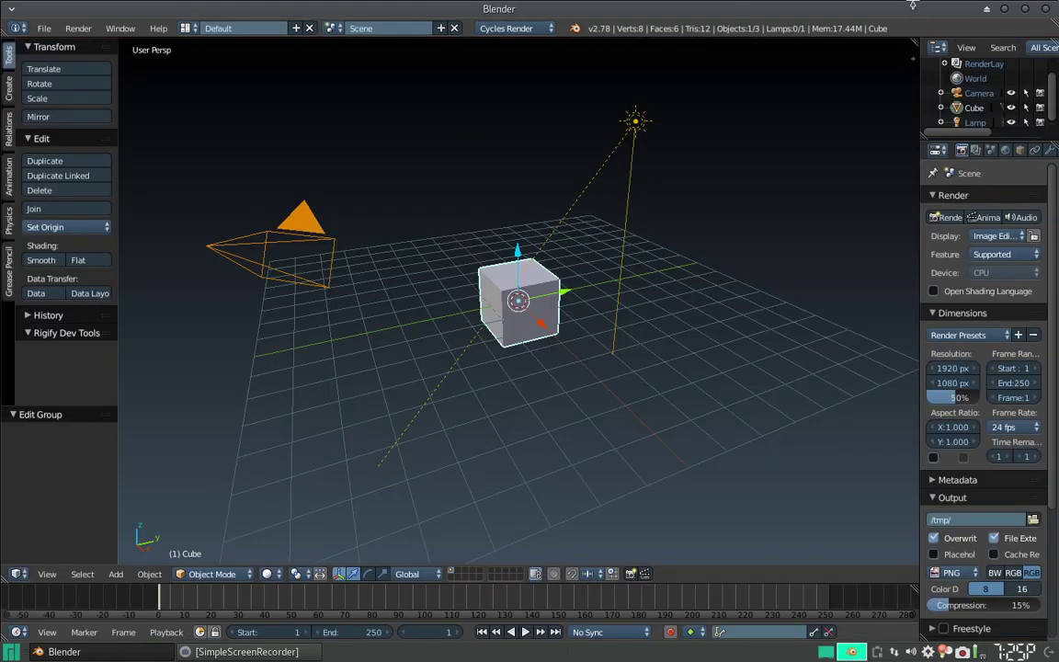
pyautogui.moveTo(450, 272); pyautogui.dragTo(555, 274, button='middle')
pyautogui.scroll(5, 557, 267)
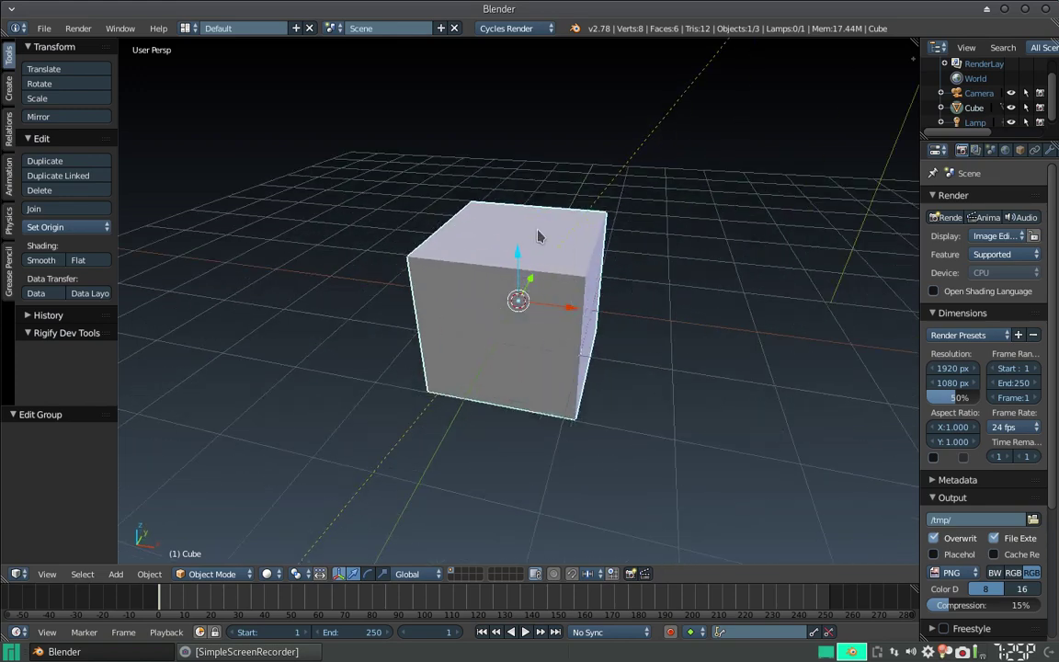
pyautogui.click(44, 29)
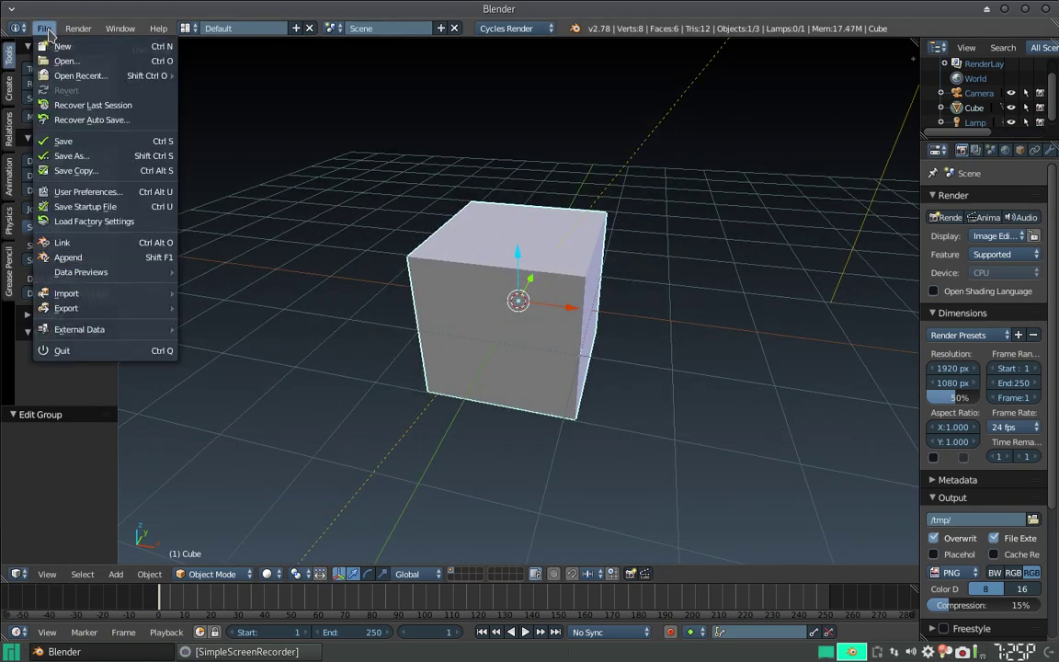
pyautogui.click(79, 258)
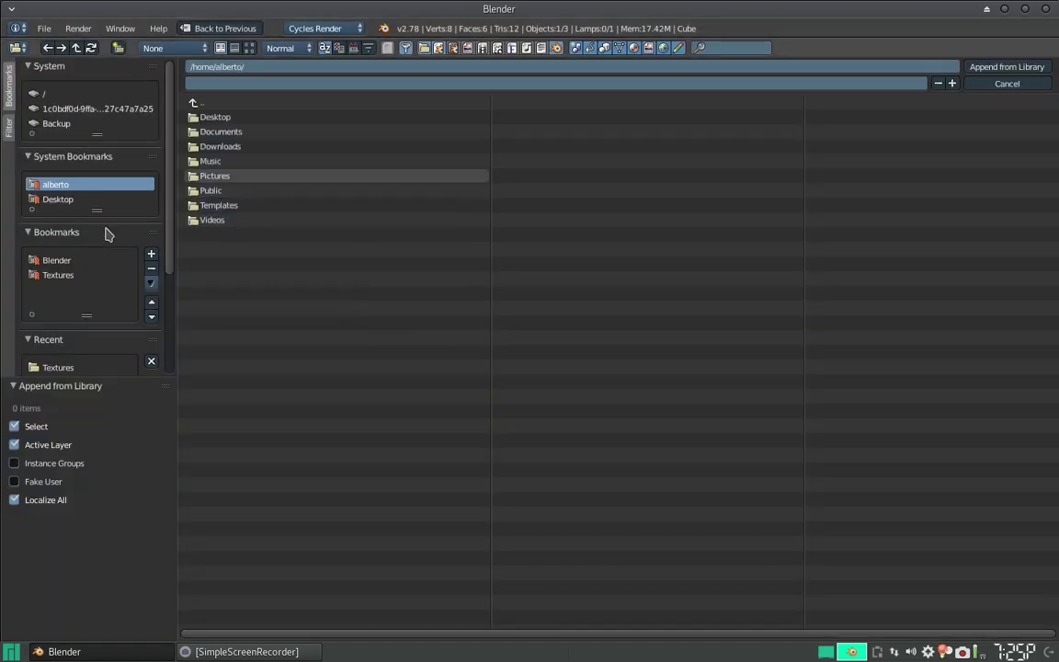
pyautogui.click(57, 263)
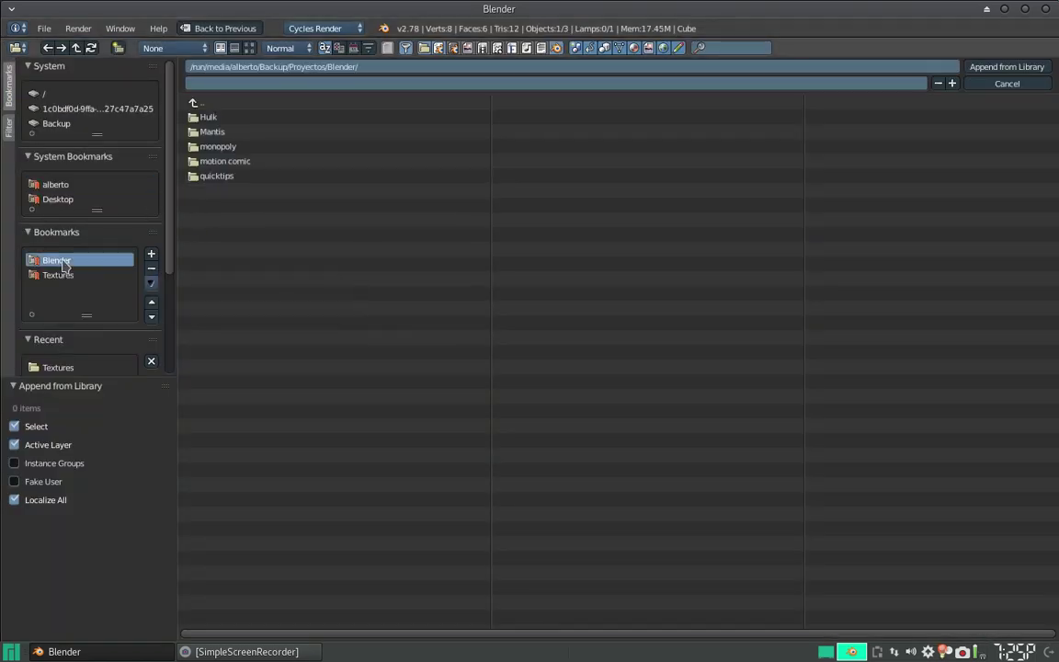
pyautogui.click(241, 163)
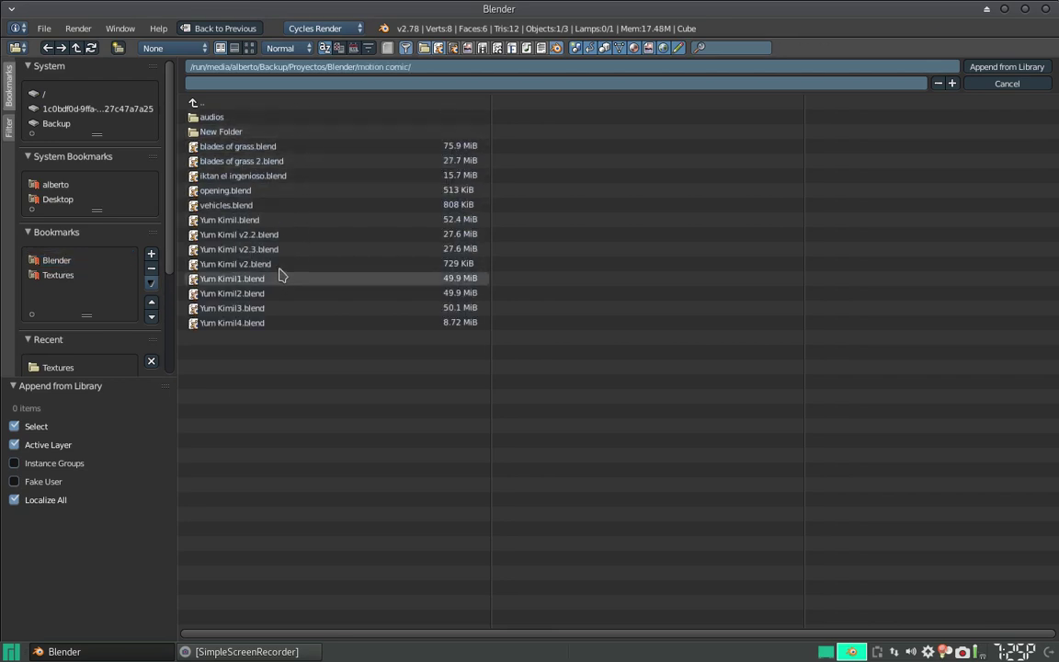
pyautogui.doubleClick(255, 162)
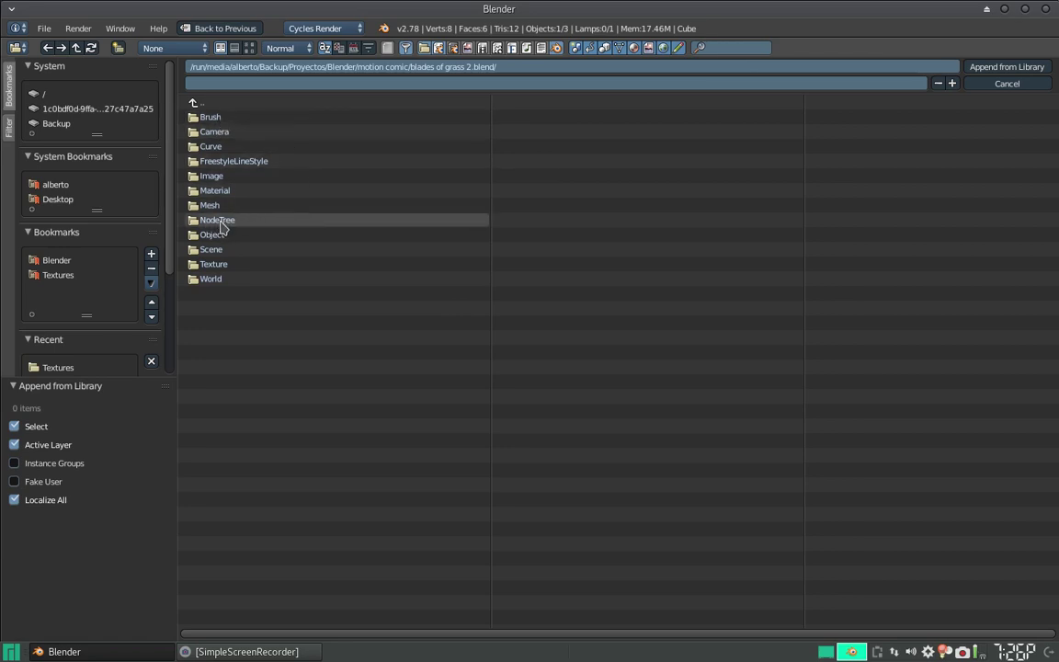
pyautogui.click(221, 223)
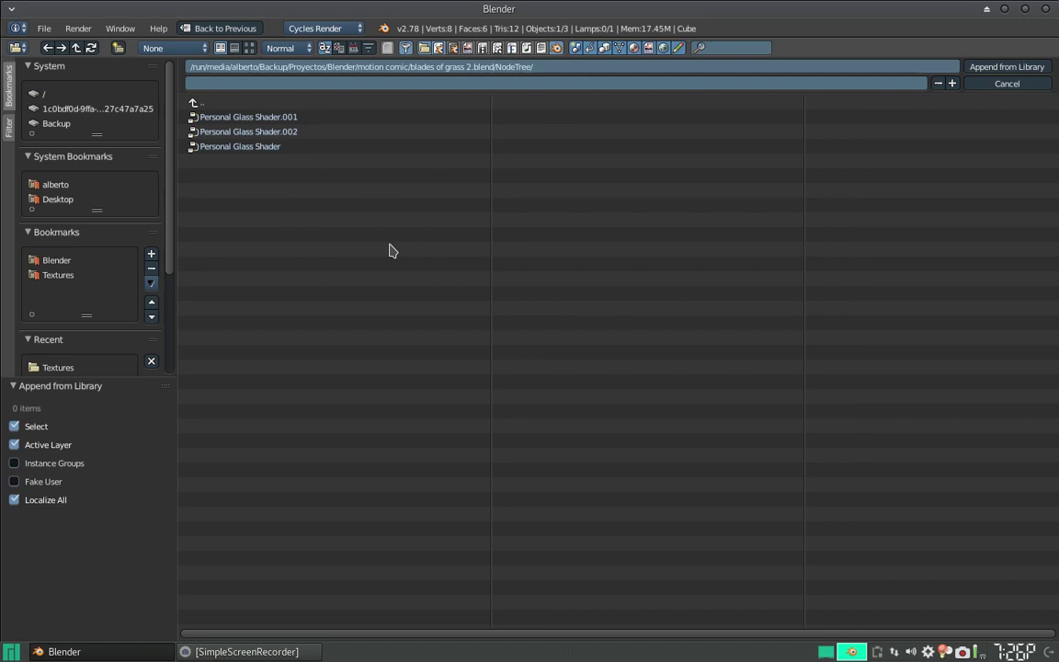
pyautogui.press('Escape')
pyautogui.scroll(-3, 546, 349)
pyautogui.scroll(-5, 546, 344)
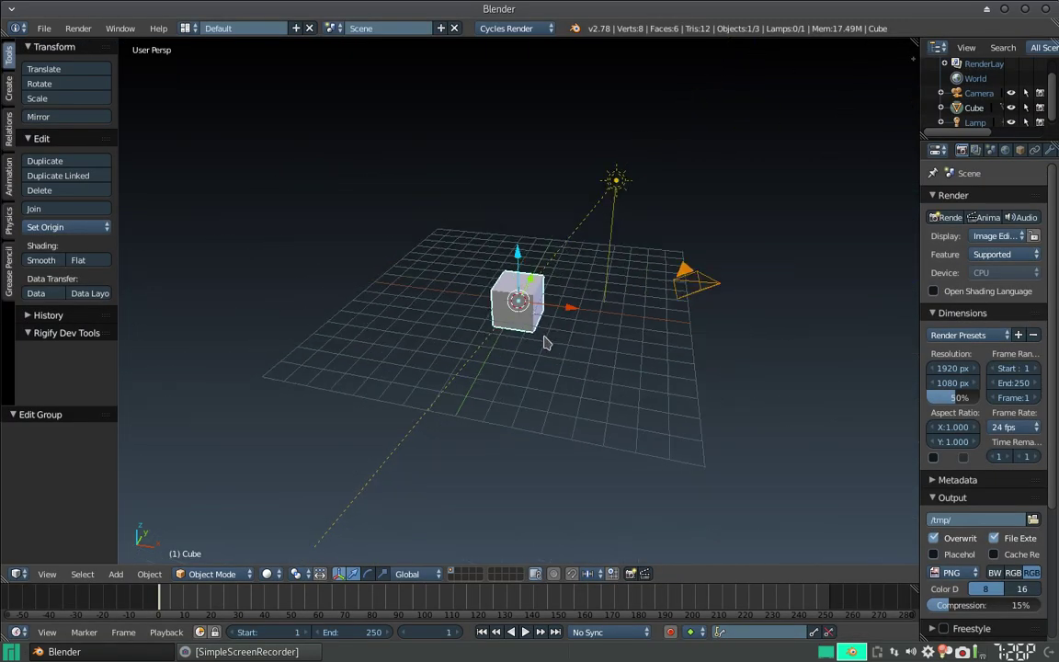
pyautogui.scroll(5, 564, 355)
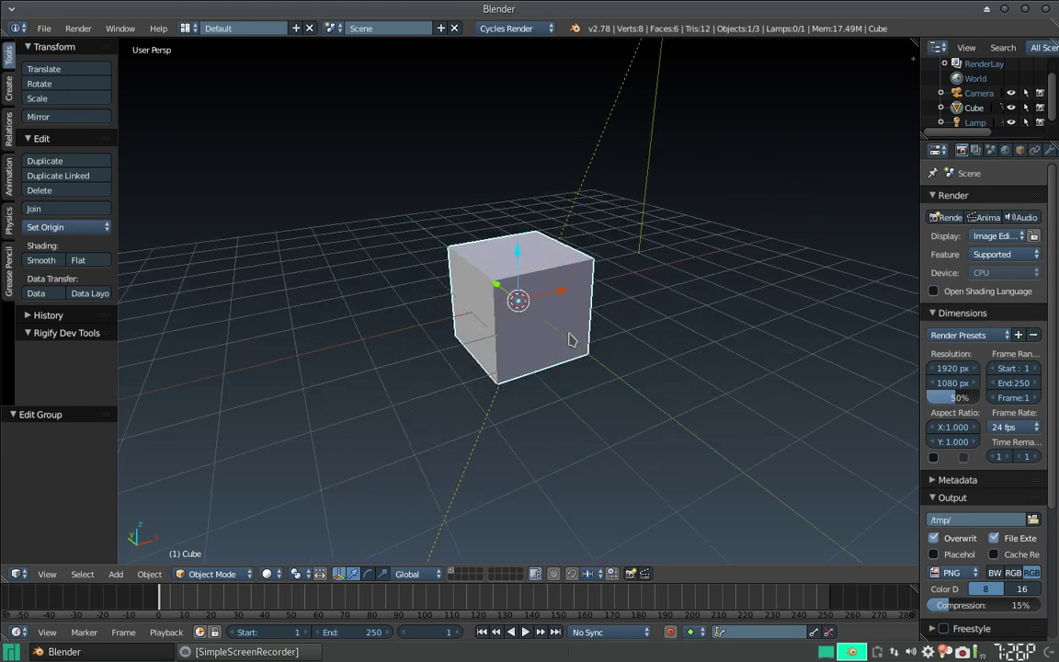
pyautogui.scroll(-5, 569, 340)
pyautogui.moveTo(569, 336)
pyautogui.mouseDown(button='middle')
pyautogui.moveTo(572, 302)
pyautogui.moveTo(622, 357)
pyautogui.moveTo(641, 345)
pyautogui.mouseUp(button='middle')
pyautogui.scroll(4, 571, 304)
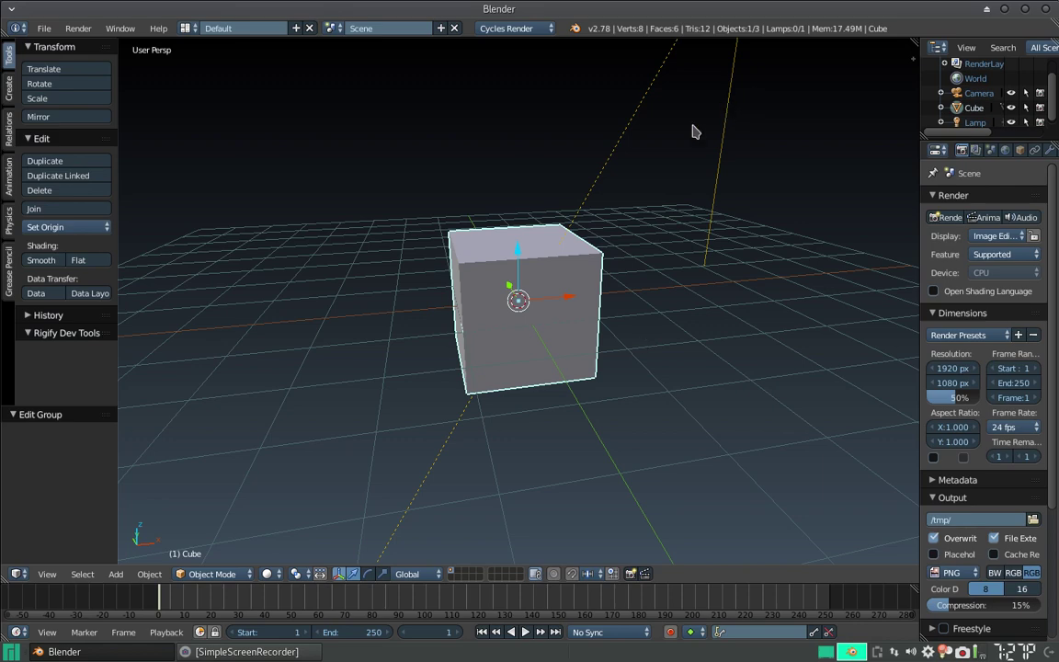
pyautogui.scroll(-3, 657, 227)
pyautogui.moveTo(658, 227)
pyautogui.mouseDown(button='middle')
pyautogui.moveTo(645, 194)
pyautogui.moveTo(642, 208)
pyautogui.mouseUp(button='middle')
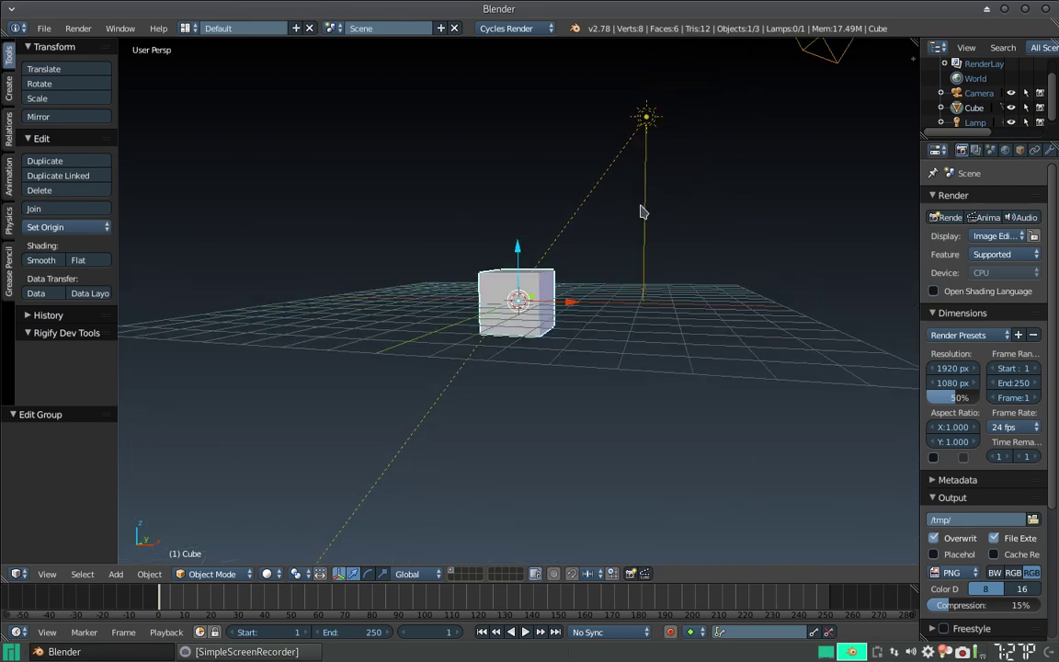